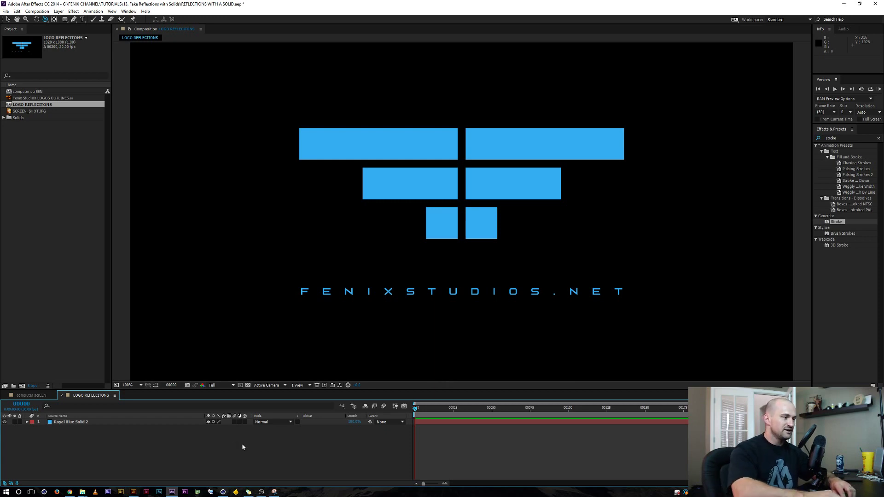
key(ctrl+y)
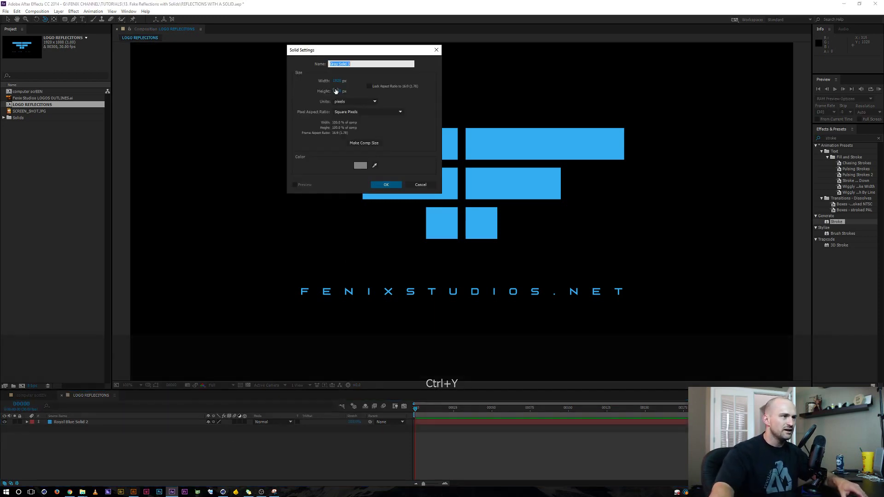
drag(337, 80, 337, 80)
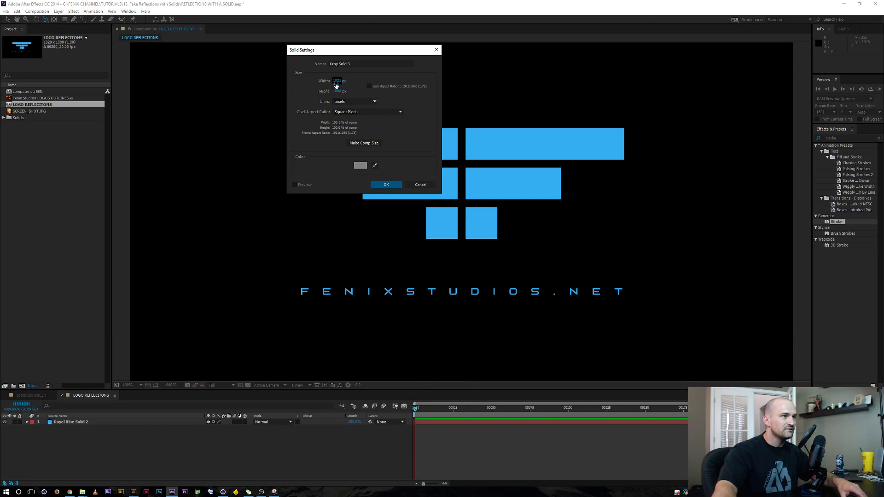
click(337, 81)
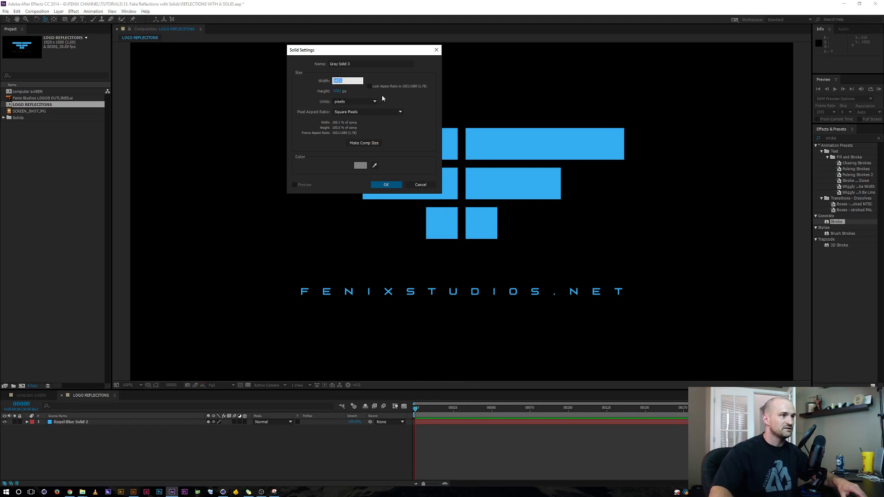
text(2500)
key(Tab)
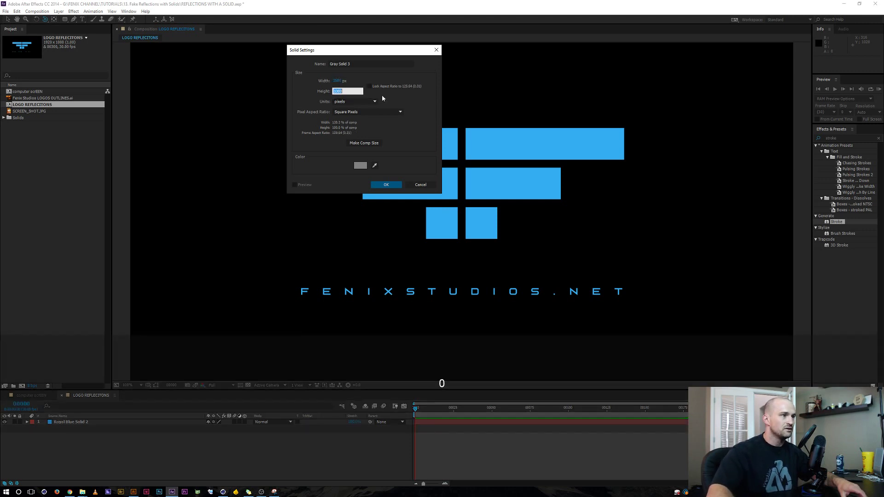
text(2)
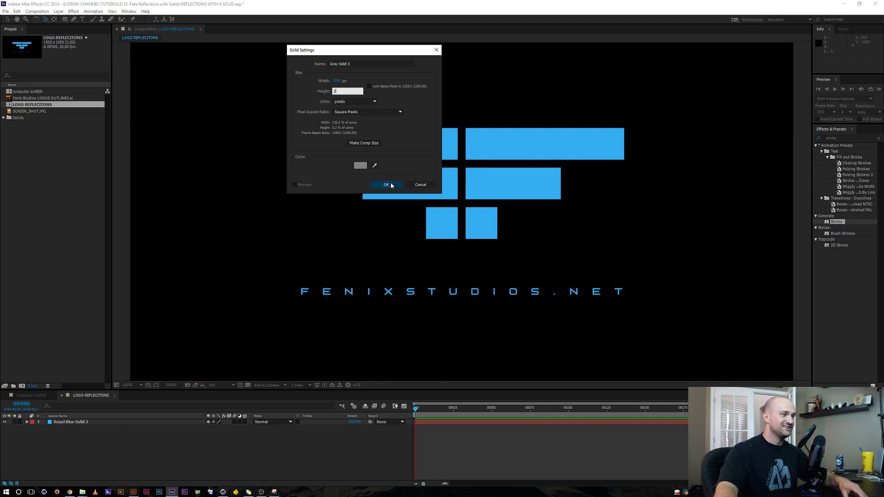
click(419, 184)
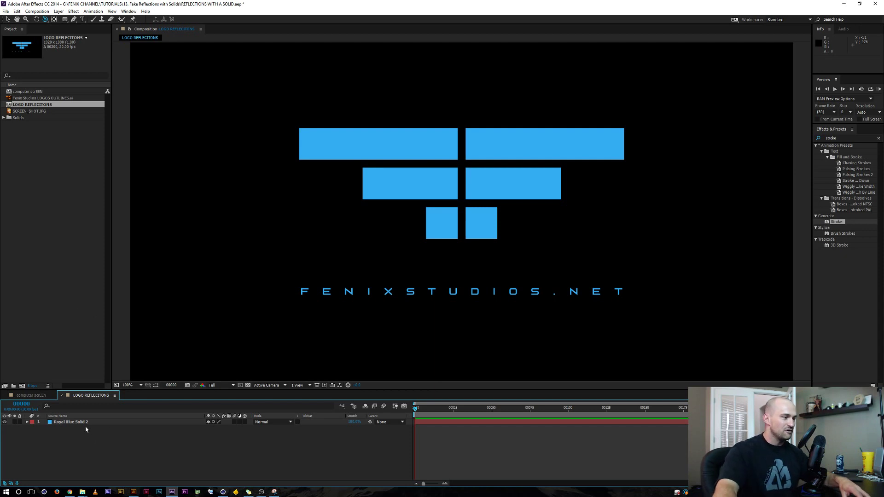
Inspect the mask paths of the Royal Blue Solid 2 logo layer with its layer controls shown
click(73, 423)
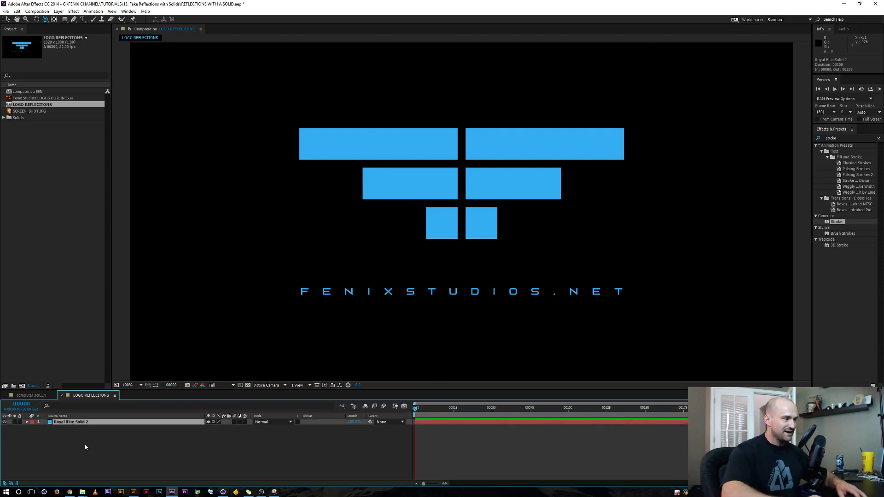
key(m)
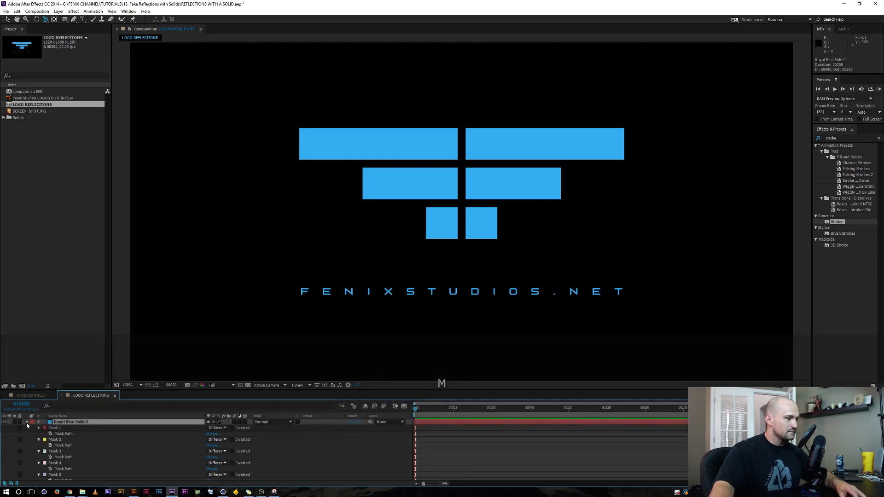
key(m)
key(ctrl+shift+h)
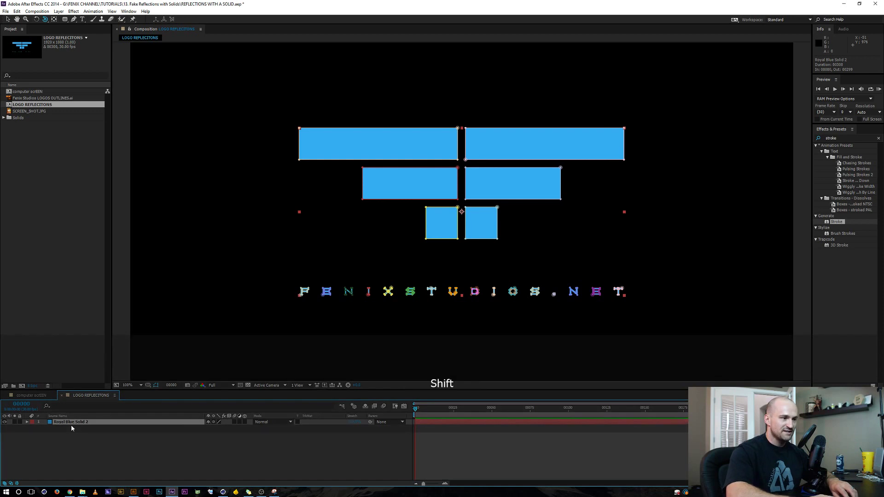
key(ctrl+shift+h)
click(100, 452)
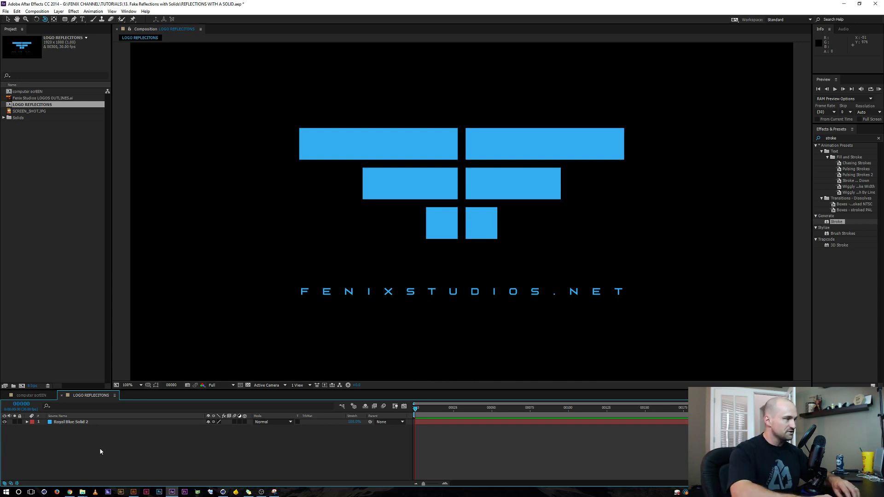
Create a gray solid 2500 px wide and 2500 px high
key(ctrl+y)
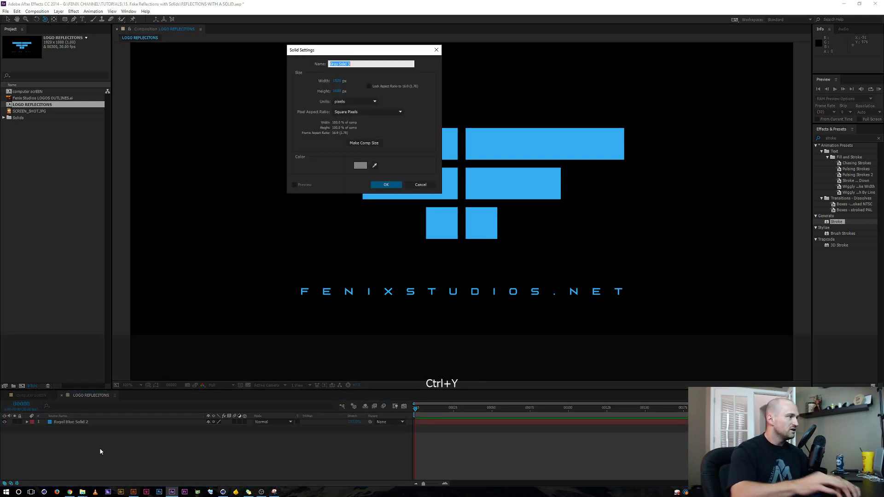
drag(338, 80, 338, 80)
click(338, 81)
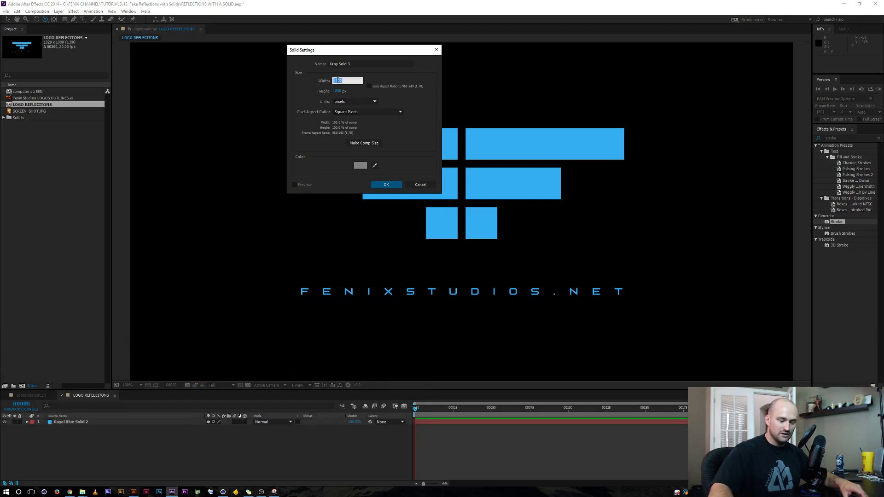
text(2500)
key(Tab)
text(250)
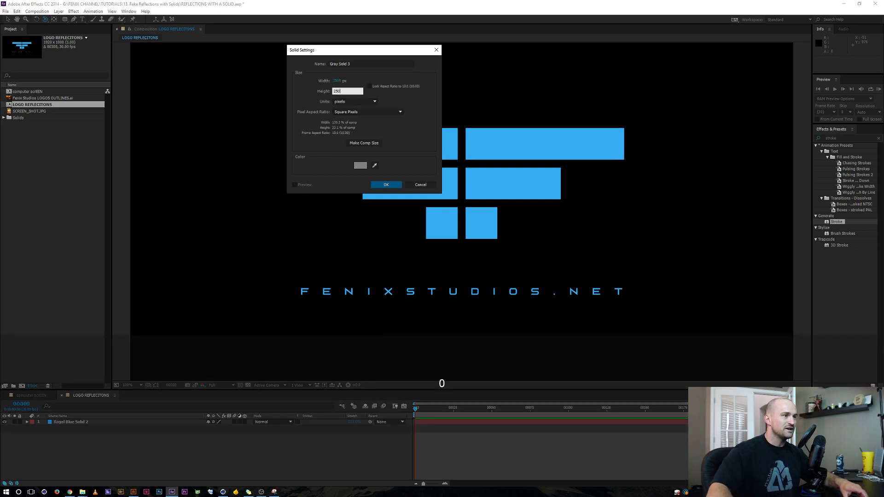
text(0)
key(Return)
Create another 2500 by 2500 px solid with its color set to 50% brightness gray, and delete the earlier gray solid
key(ctrl+y)
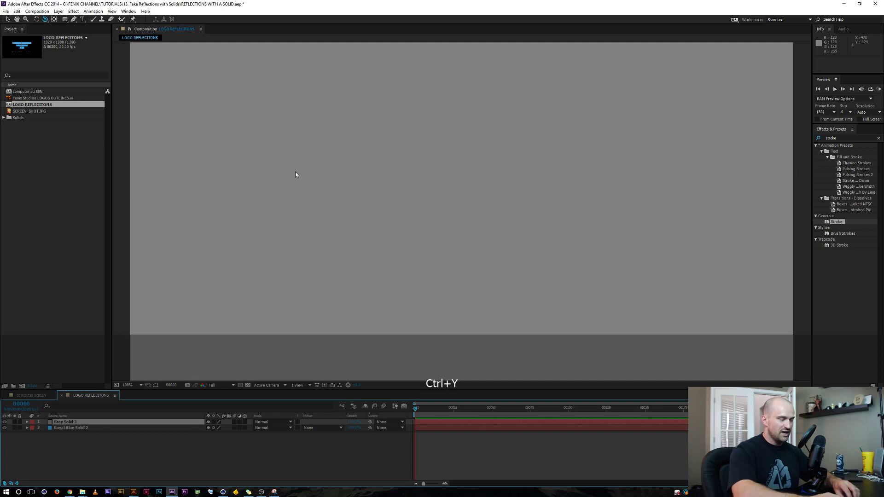
click(362, 166)
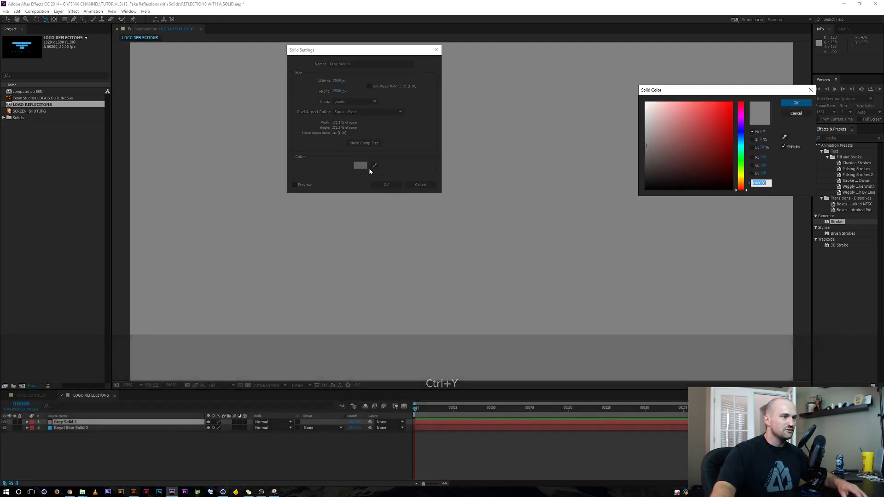
text(000000)
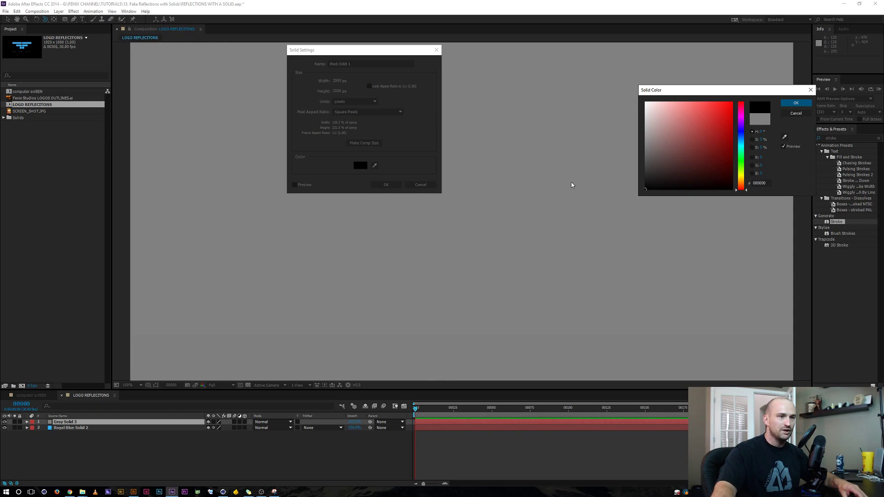
click(761, 148)
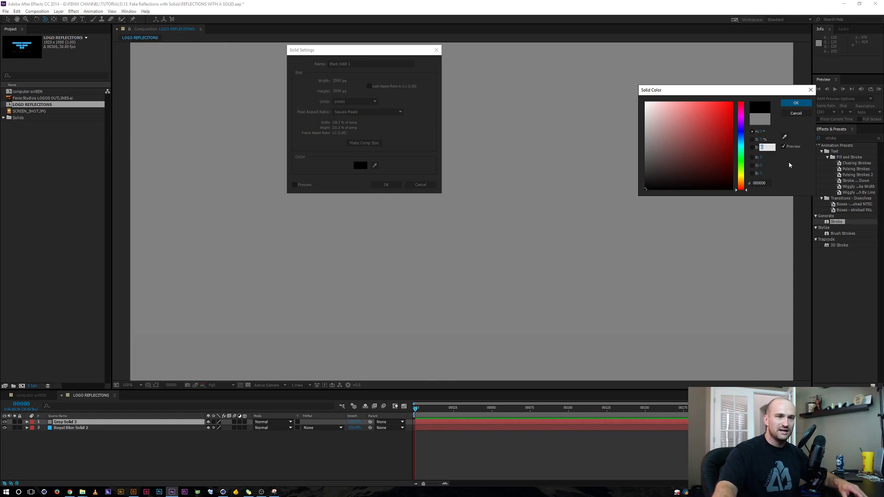
text(50)
key(Return)
key(Return)
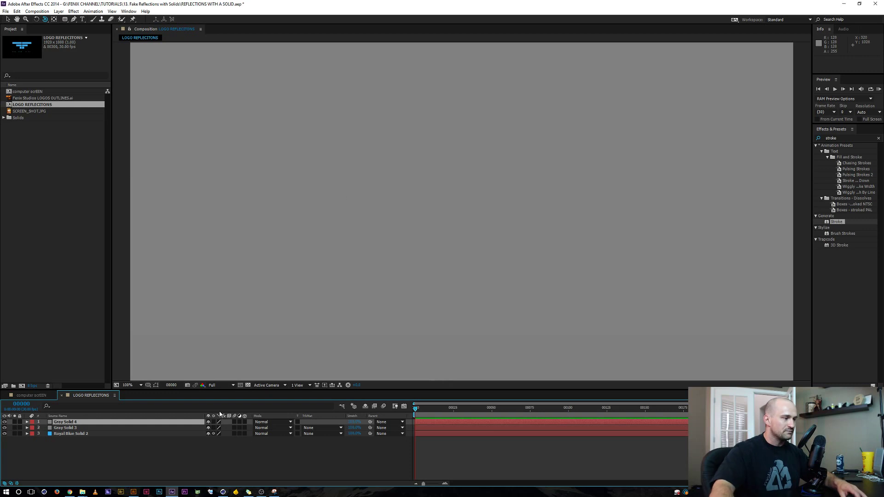
click(63, 429)
key(Delete)
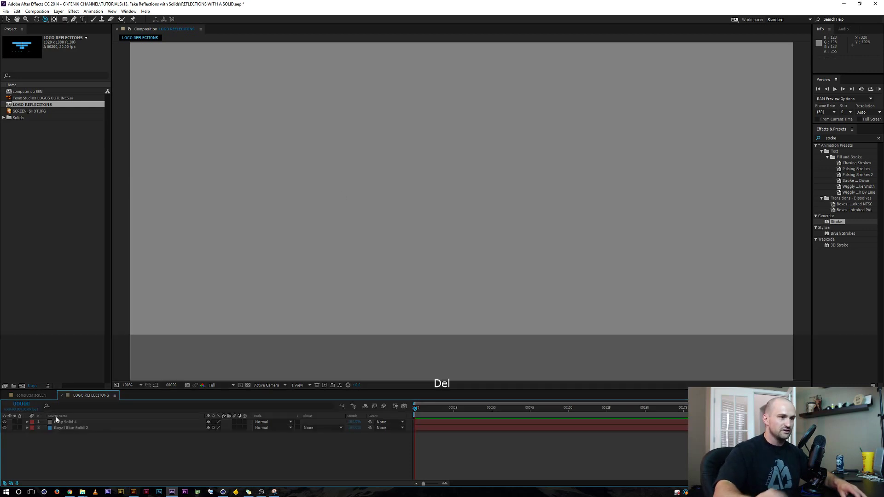
Draw a circular mask on the gray solid, over the lower right part of the logo
click(5, 422)
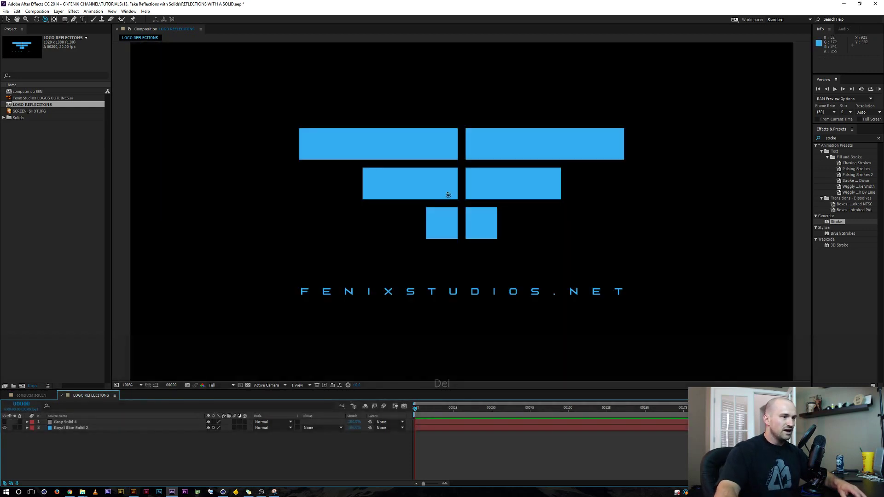
key(q)
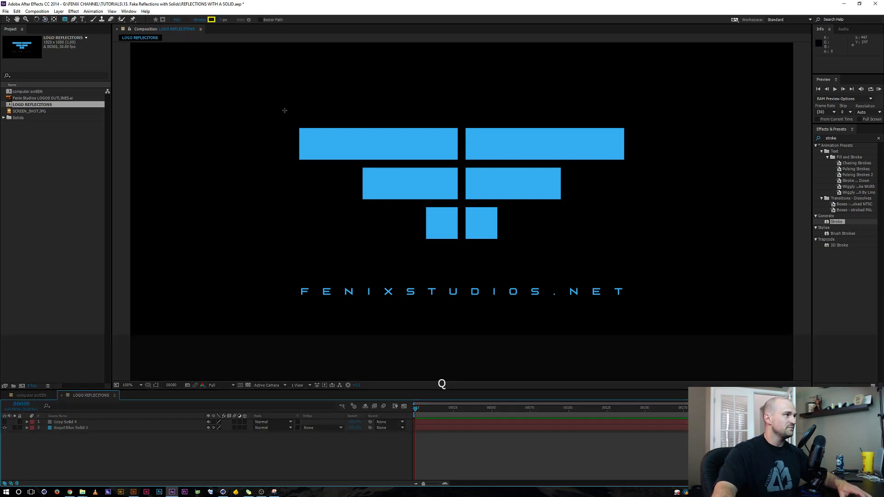
click(4, 423)
click(64, 422)
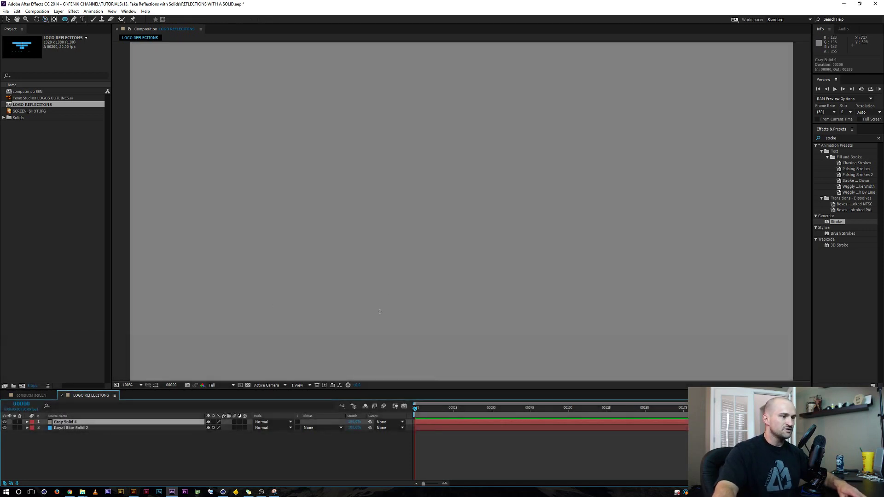
drag(380, 312, 648, 46)
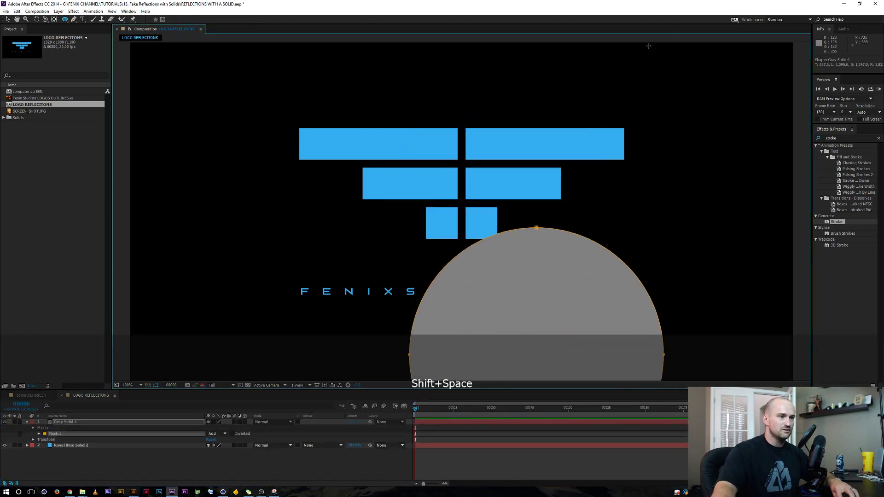
Enlarge the circular mask and position it so its edge cuts across the right half of the logo and website text
key(v)
double_click(559, 276)
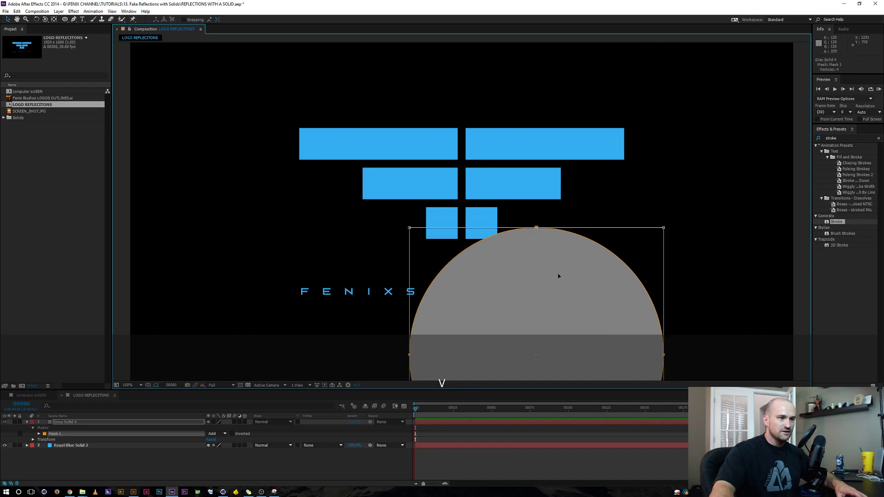
drag(558, 277, 537, 162)
drag(651, 112, 719, 57)
drag(577, 157, 681, 183)
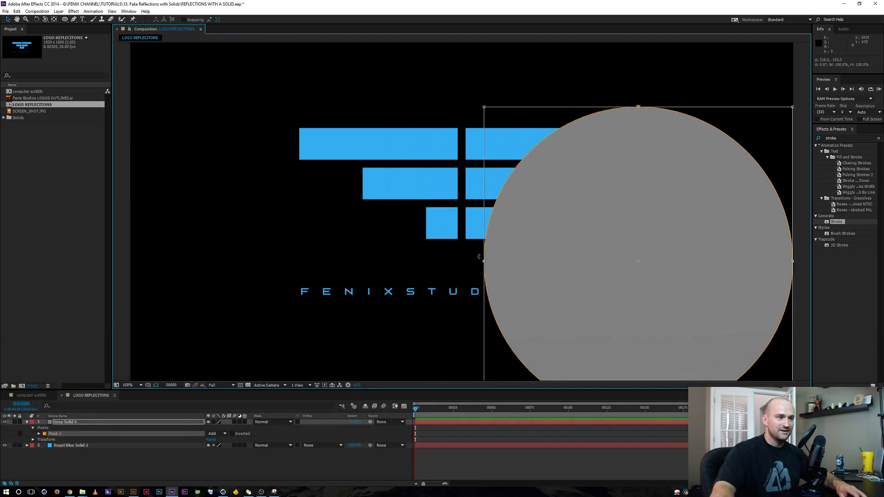
key(Return)
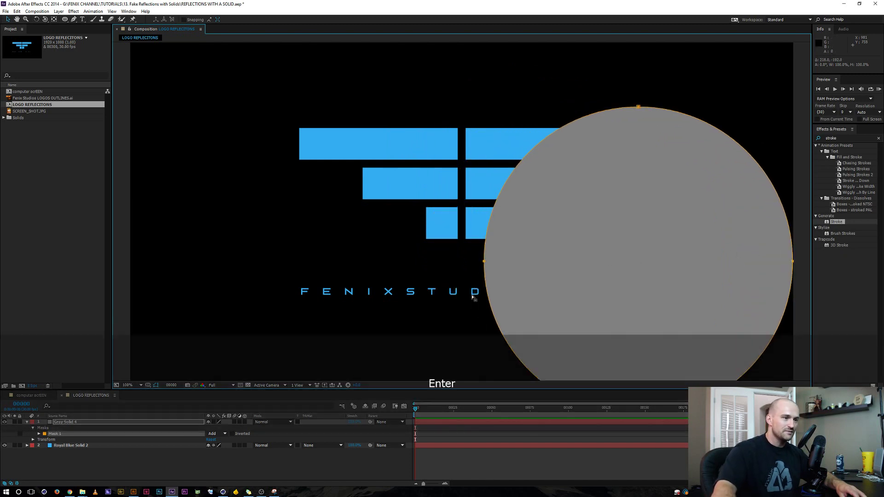
double_click(639, 108)
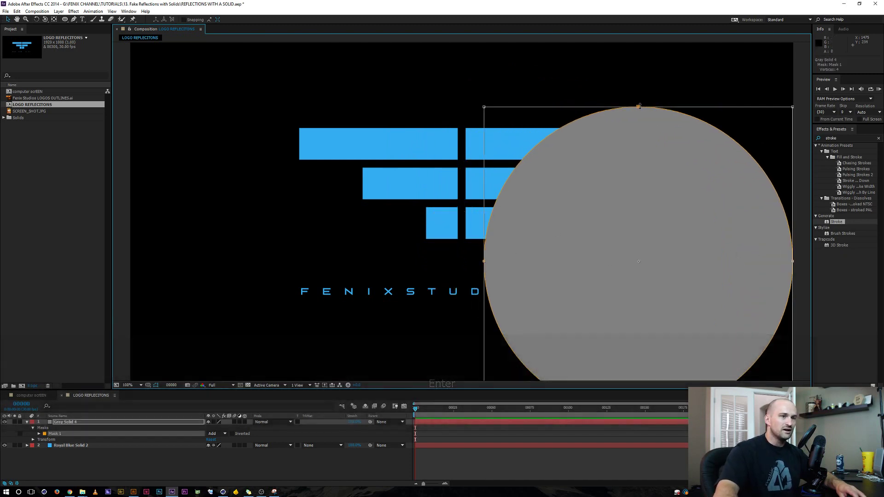
drag(640, 161, 618, 158)
click(65, 427)
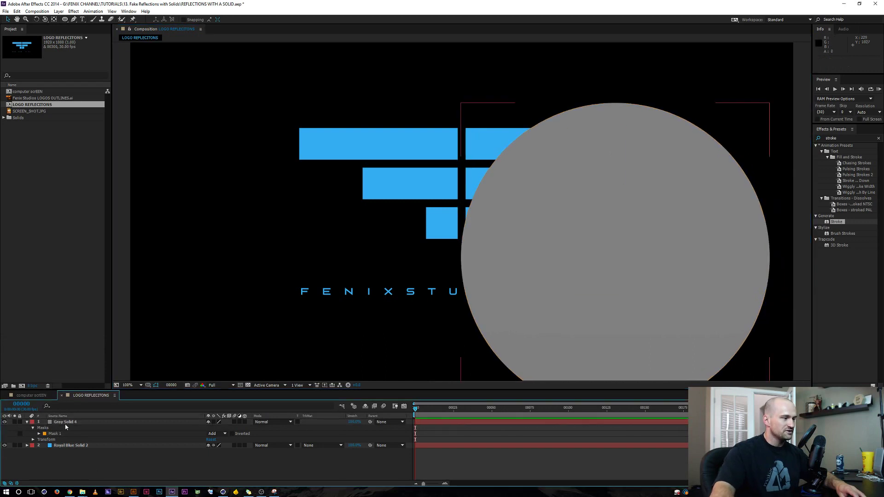
Set the gray solid's blending mode to Add and hide the layer controls in the composition view
click(65, 423)
key(shift+equal)
key(shift+equal)
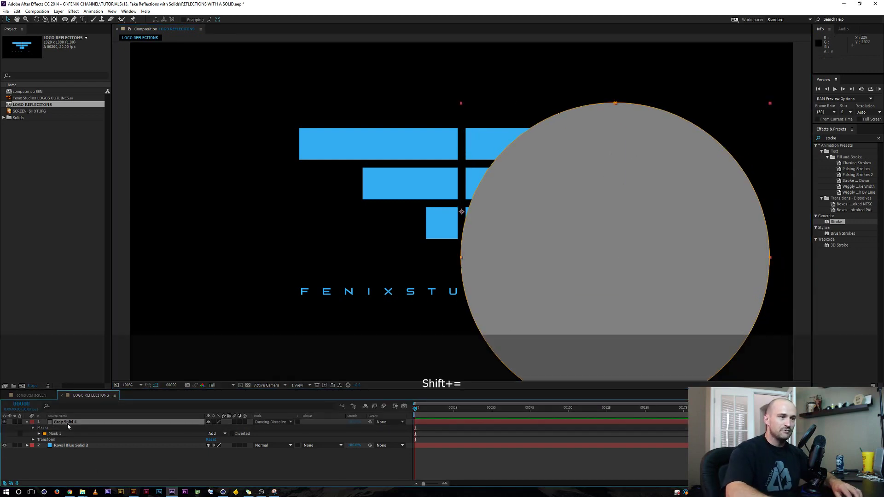
key(shift+equal)
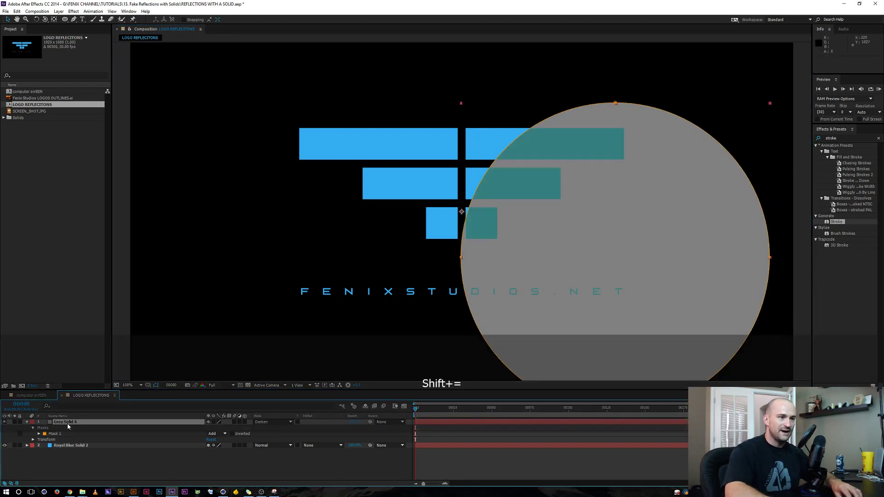
key(shift+equal)
key(shift+equal)
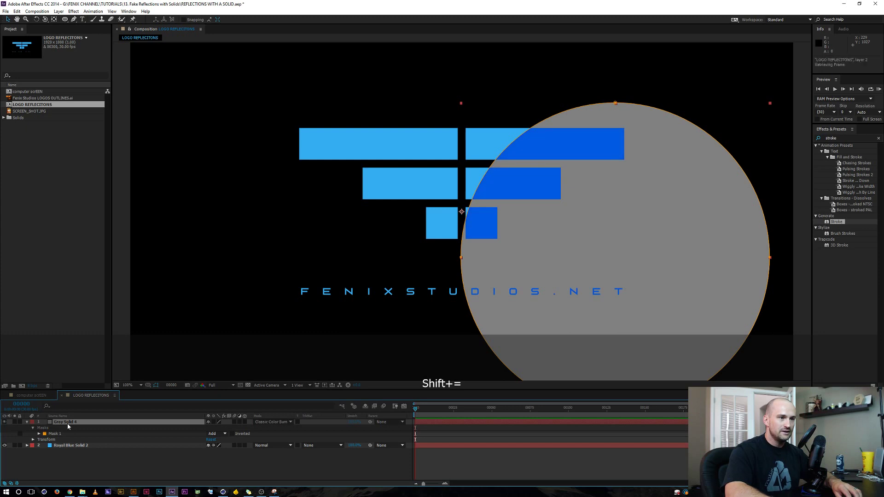
key(shift+equal)
key(shift+minus)
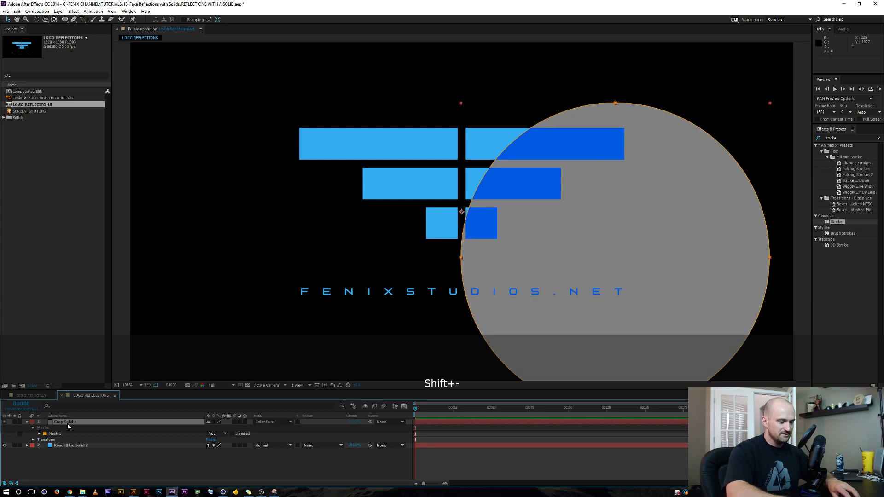
key(ctrl+shift+h)
key(shift+equal)
key(shift+equal)
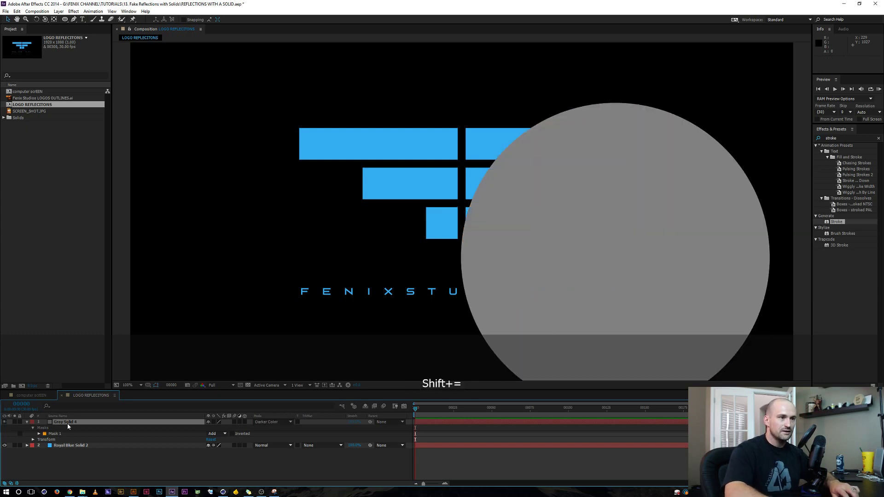
key(shift+equal)
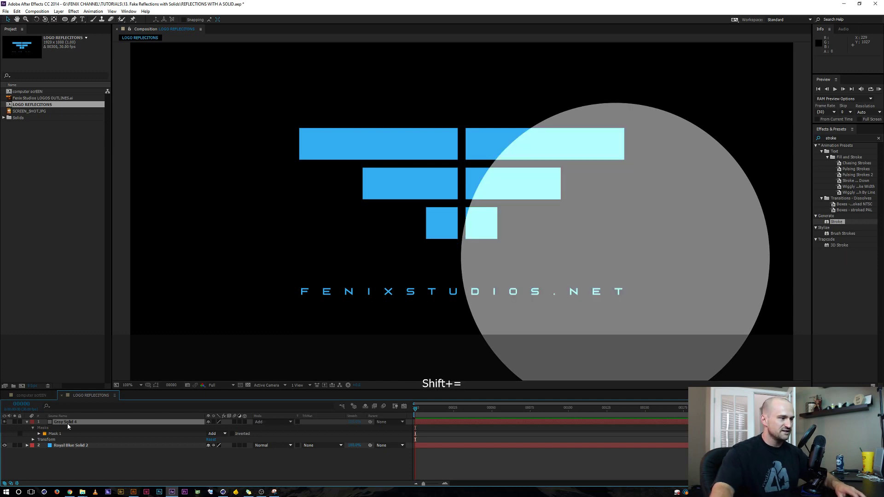
click(123, 457)
click(30, 423)
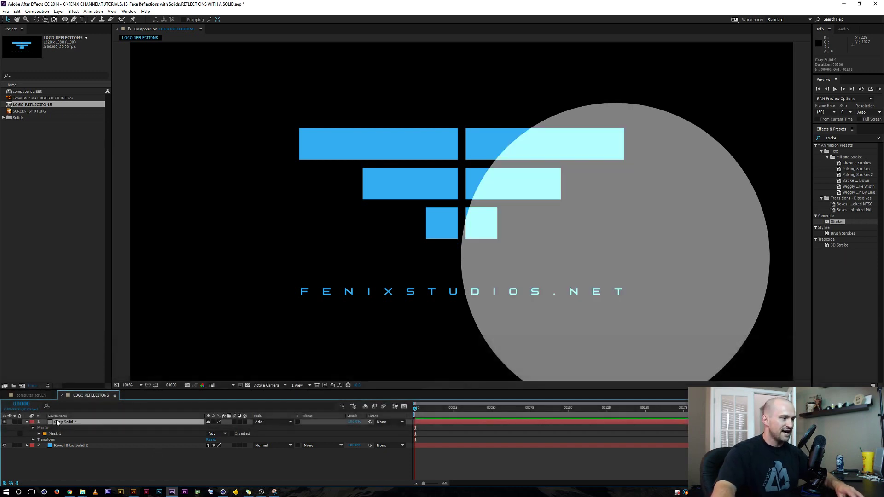
Collapse the gray solid's properties and turn on its Preserve Underlying Transparency switch to limit it to the logo and text
click(26, 422)
click(110, 456)
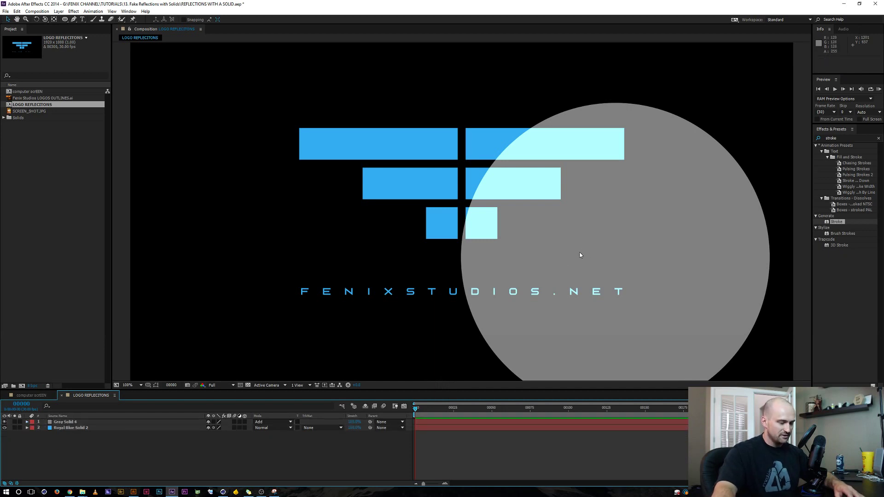
click(298, 422)
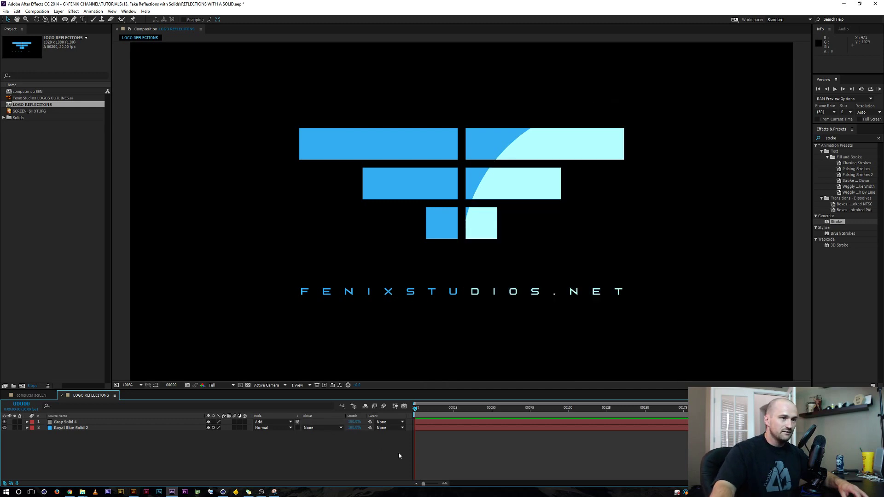
click(64, 421)
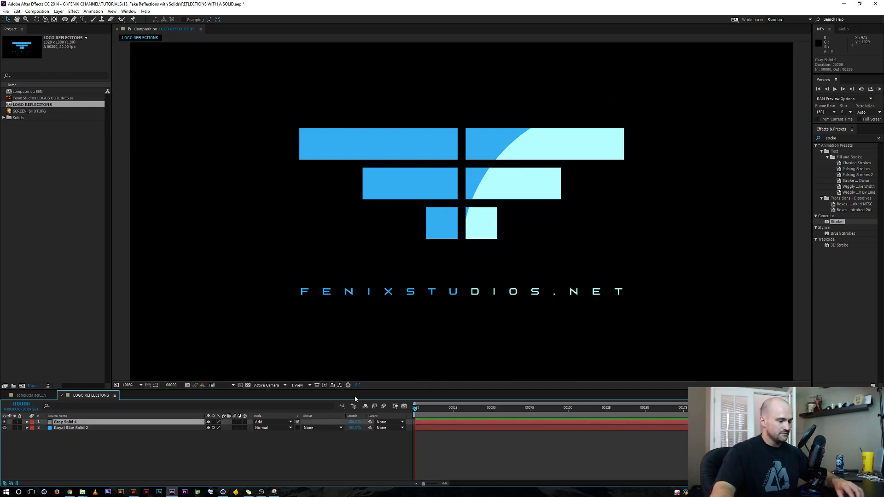
click(194, 450)
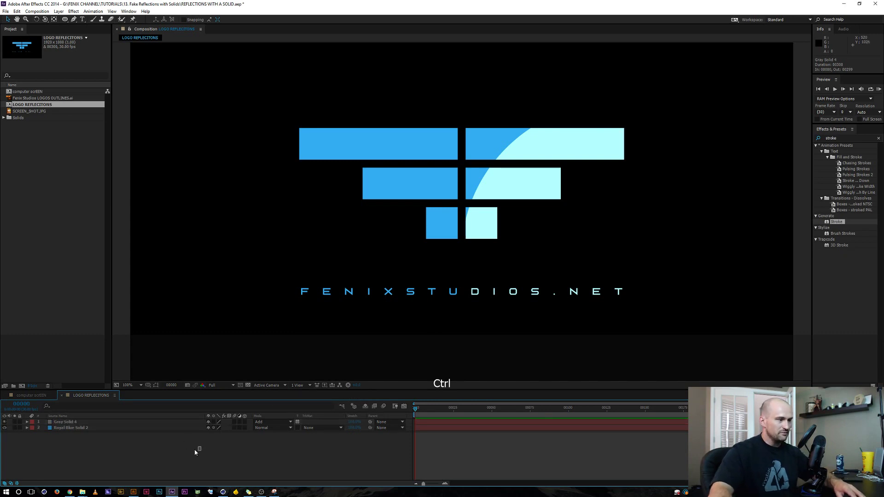
Reshape the solid's circular mask by pulling its left point outward, then move the whole mask down about 90 px
click(67, 422)
key(ctrl+shift+h)
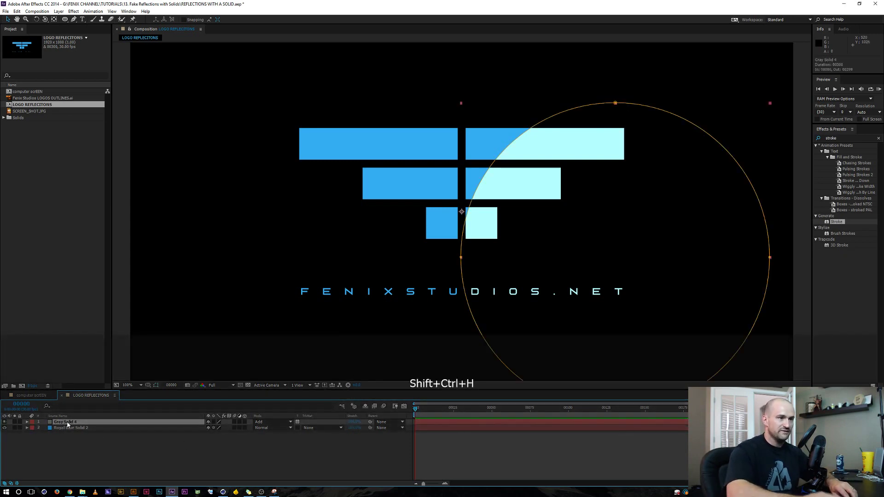
shift+click(460, 257)
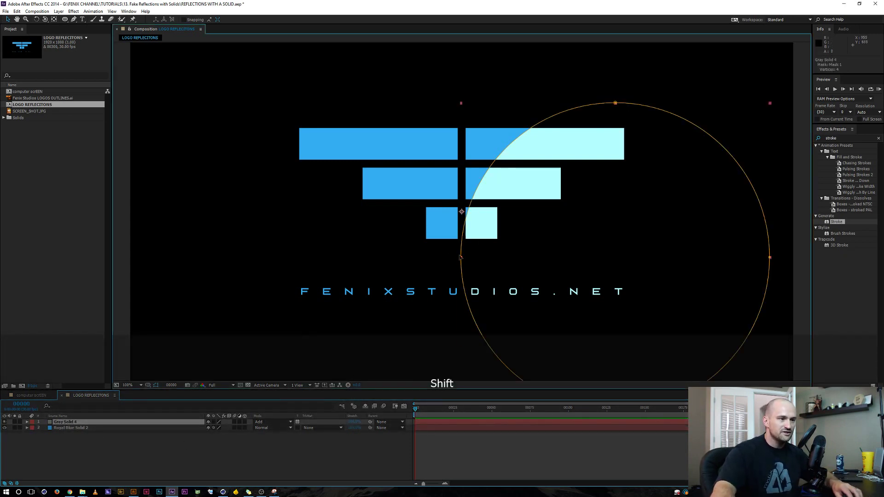
drag(459, 257, 405, 267)
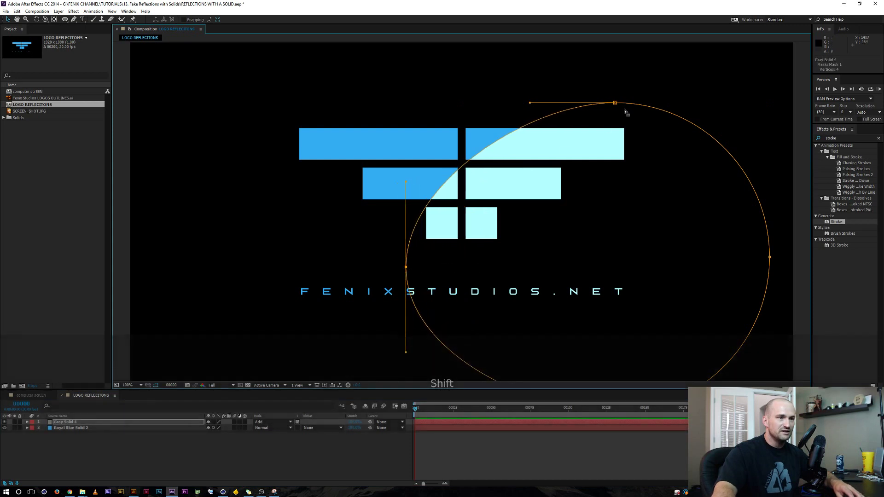
double_click(616, 103)
drag(553, 169, 549, 201)
key(Return)
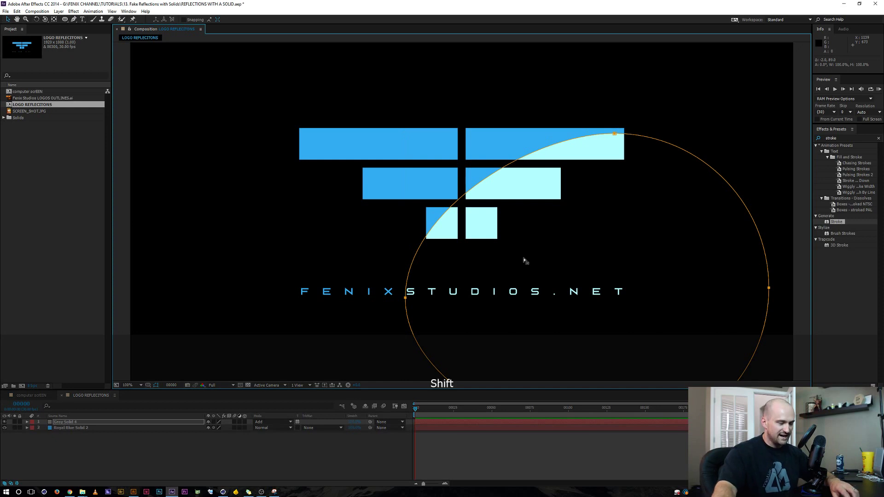
key(ctrl+shift+h)
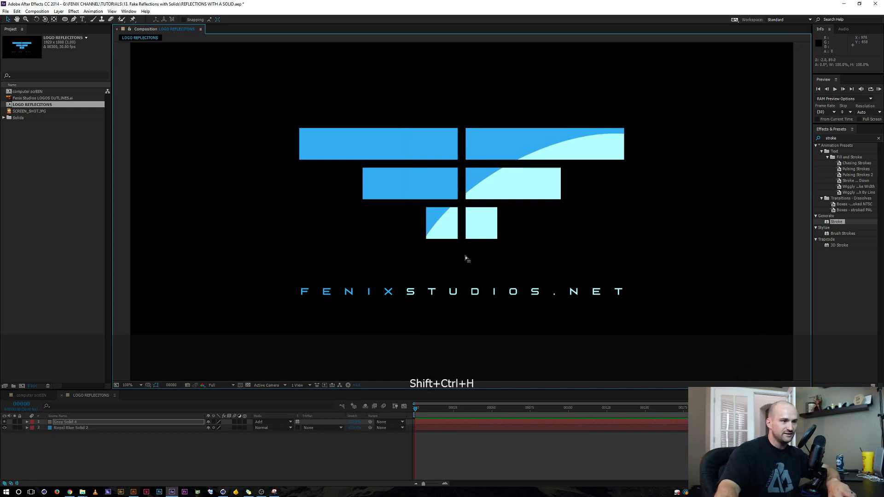
Lower the gray solid's opacity to about 17% for a subtle reflection
click(67, 427)
click(65, 422)
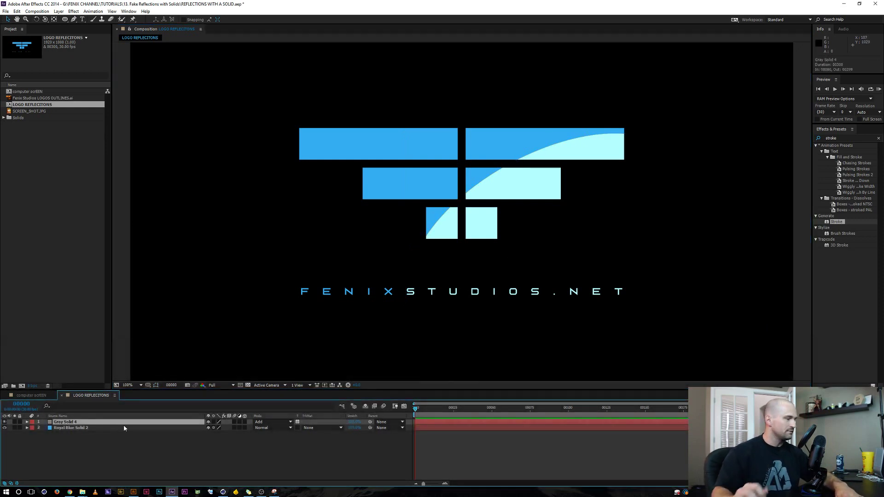
key(t)
drag(210, 427, 181, 430)
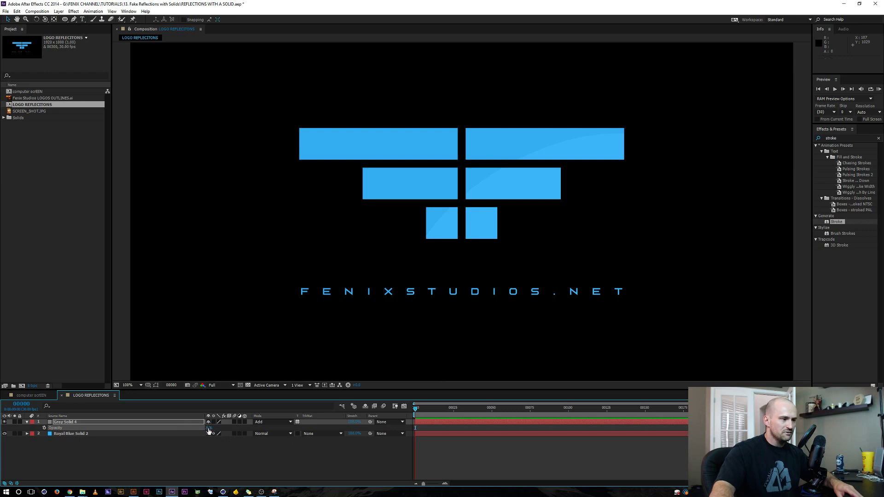
drag(211, 428, 226, 428)
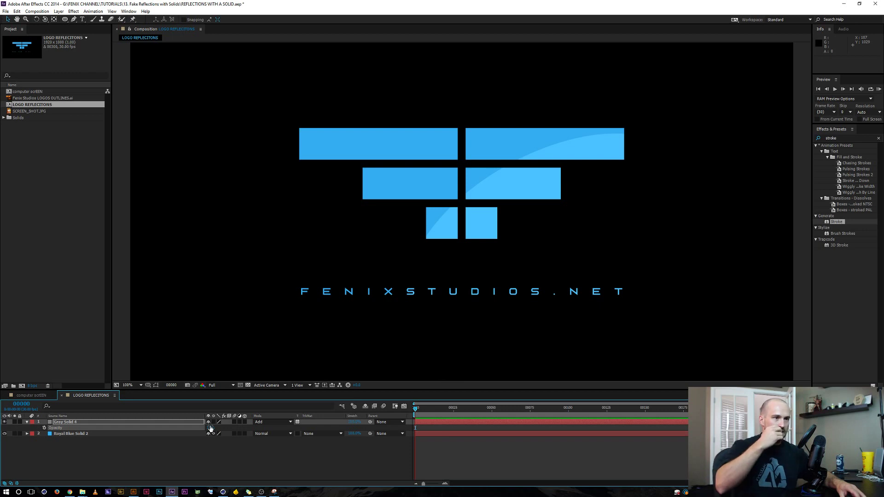
click(168, 449)
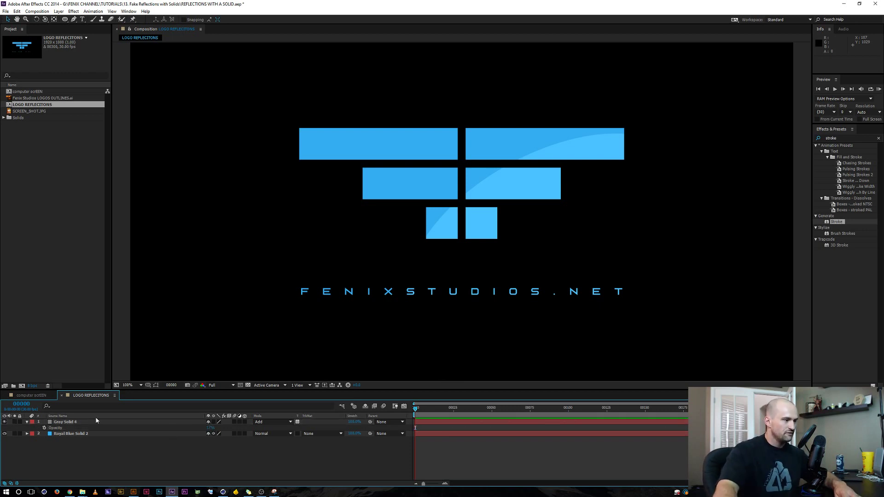
Increase the mask feather on the gray solid to soften the reflection's curved edge
click(64, 423)
key(f)
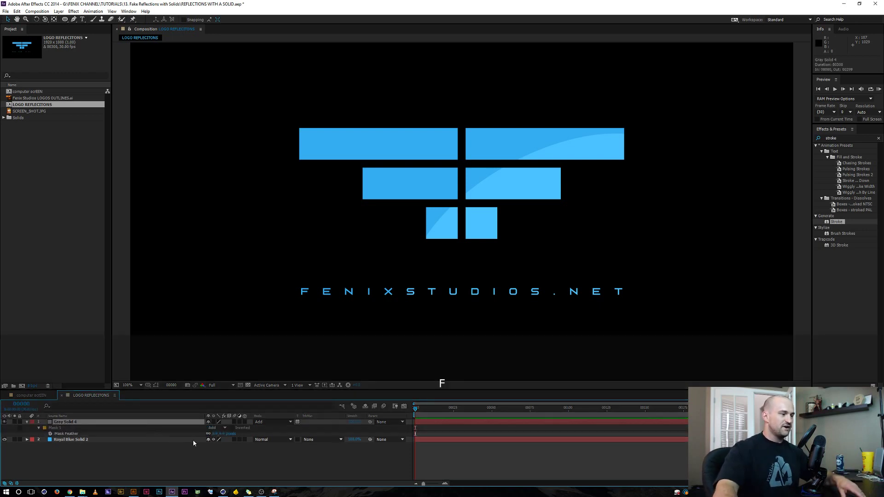
drag(213, 433, 223, 433)
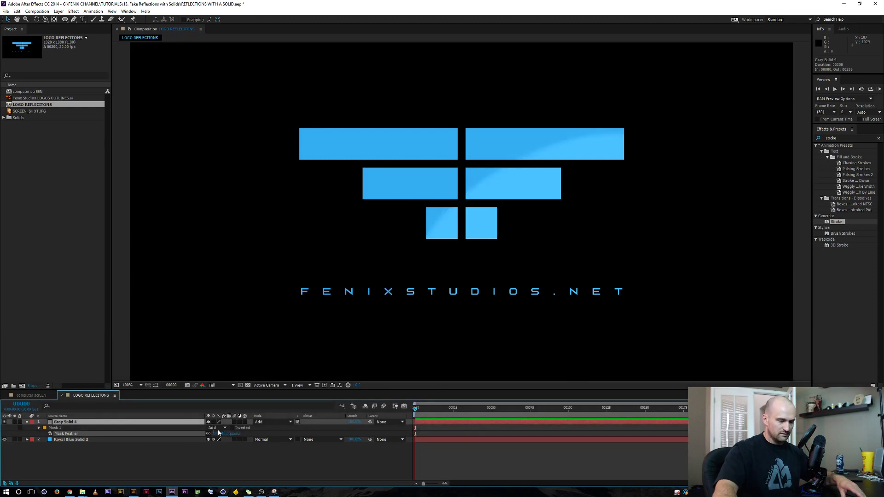
Raise the gray solid's opacity slightly to make the reflection on the logo brighter
key(t)
drag(209, 431, 221, 431)
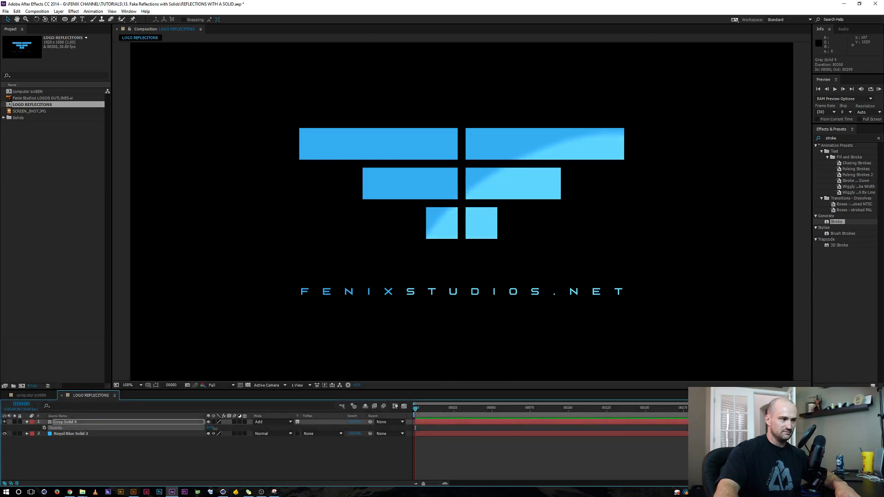
click(65, 423)
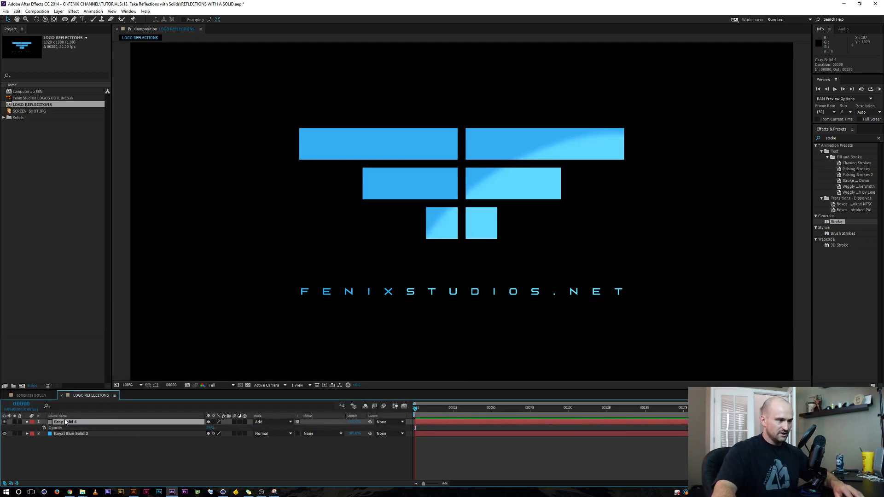
click(210, 428)
text(0)
key(Return)
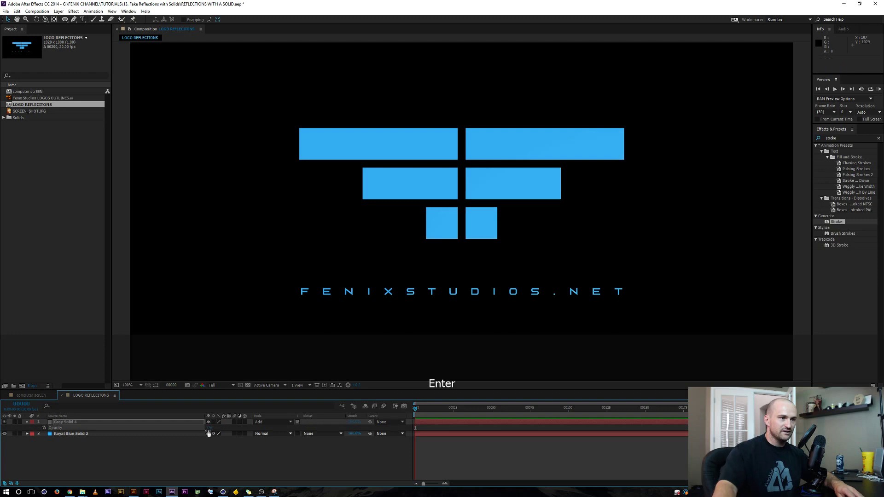
key(ctrl+z)
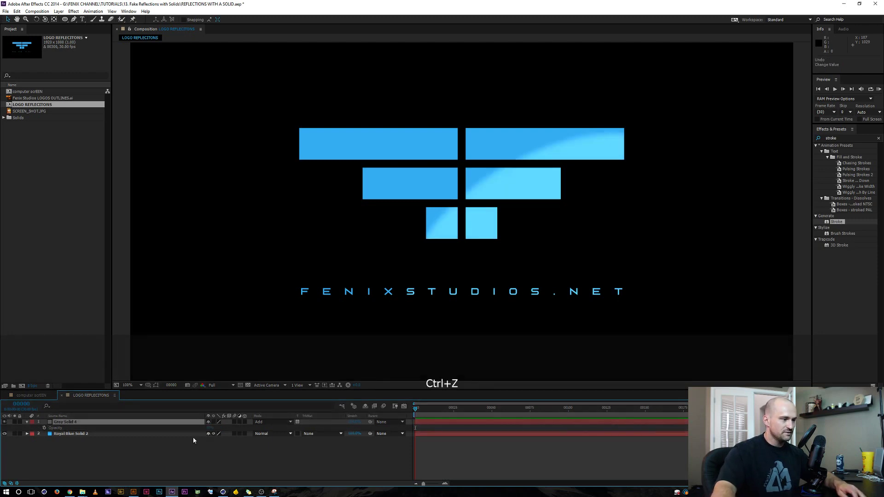
Set the mask feather of the gray solid to 2 pixels
key(f)
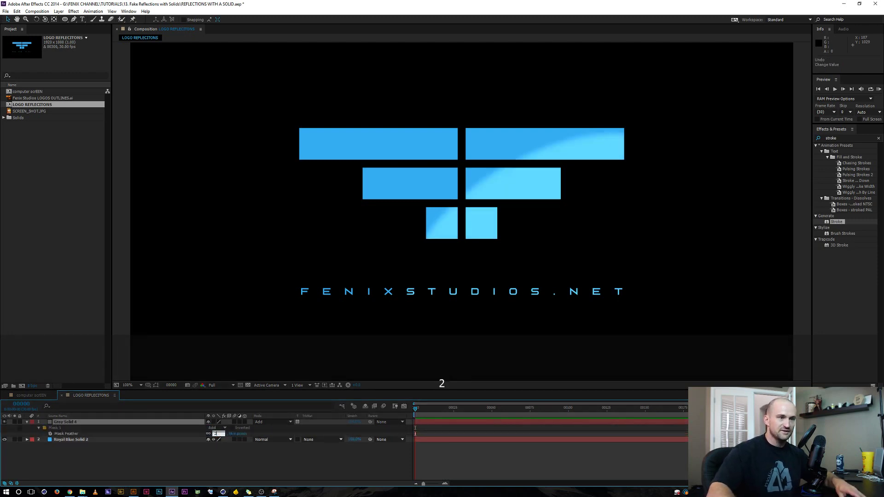
key(Return)
Show the gray solid's Position property and add a starting keyframe at frame 0
click(80, 422)
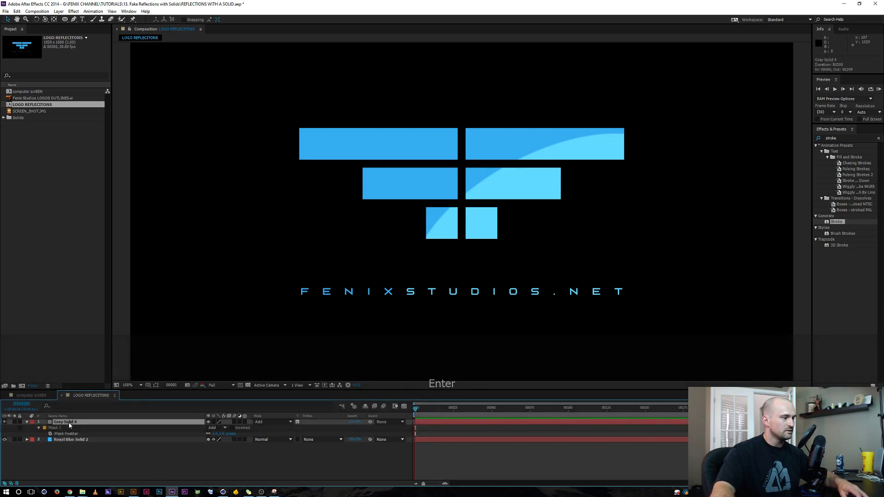
key(p)
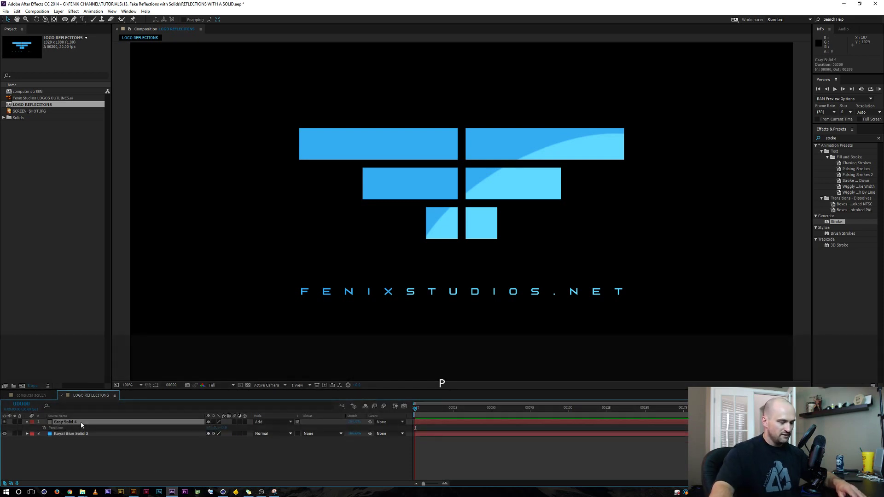
key(alt+p)
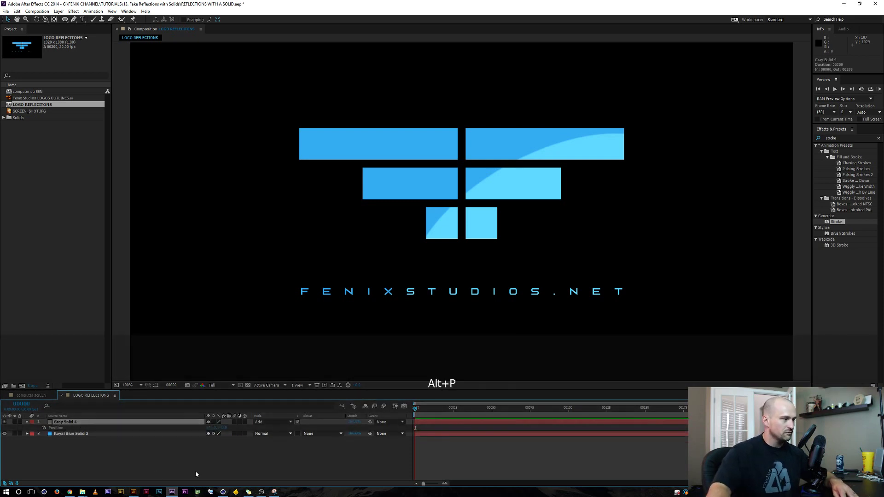
click(195, 475)
click(68, 422)
key(ctrl+p)
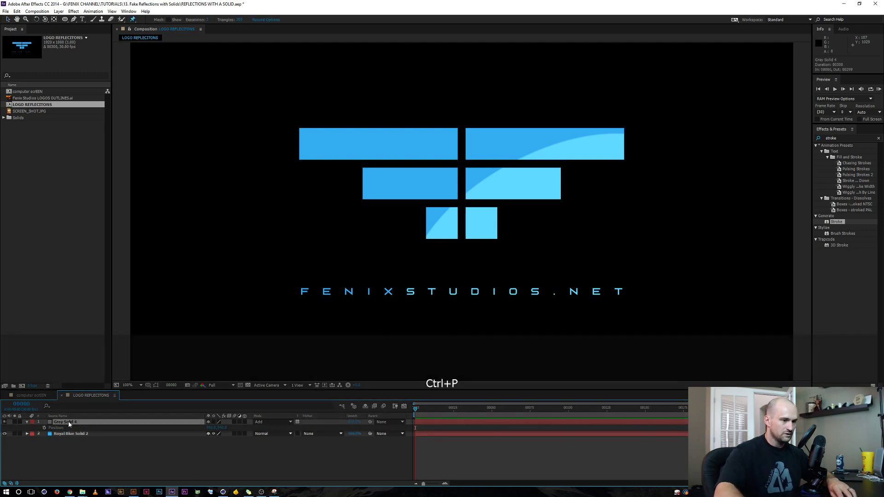
click(44, 427)
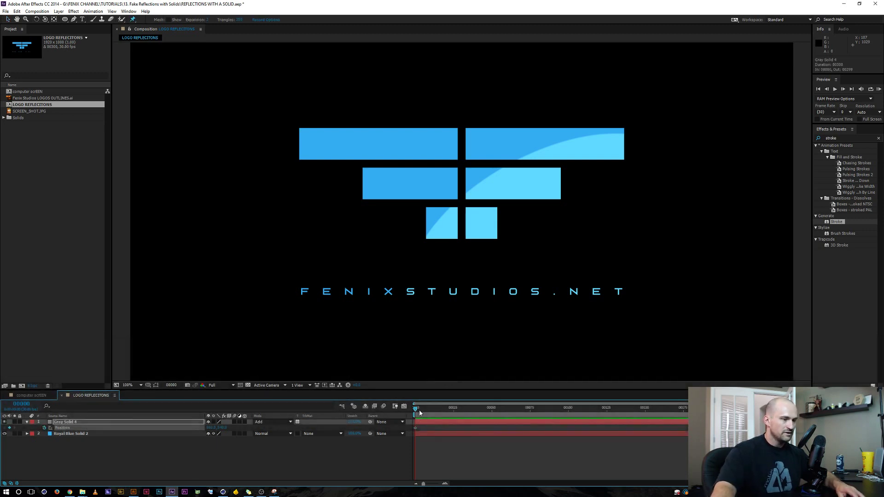
At frame 51, move the gray solid left across the logo to keyframe its position, and scrub through the reflection sweep
click(490, 407)
key(shift+ctrl+h)
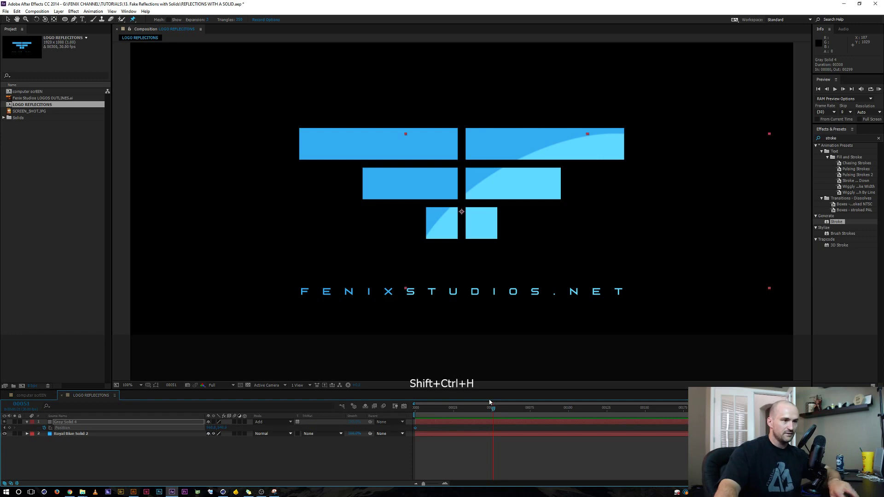
key(v)
drag(591, 285, 464, 239)
key(shift+ctrl+h)
drag(421, 408, 475, 410)
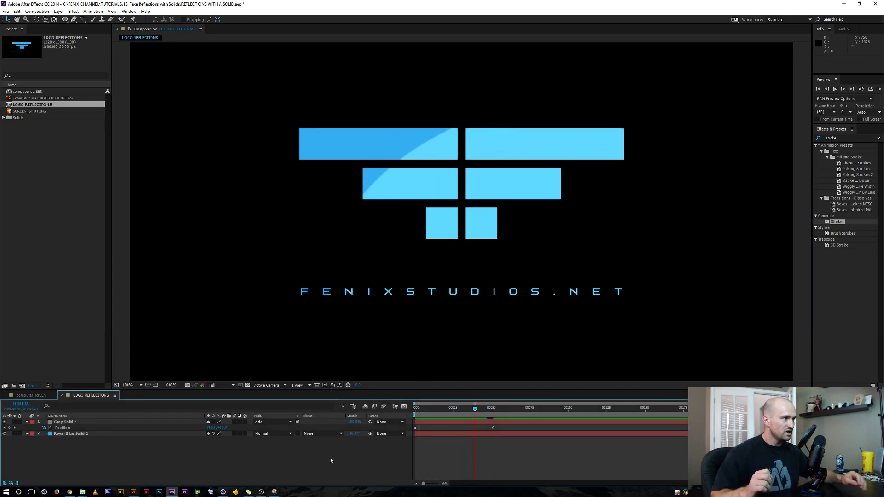
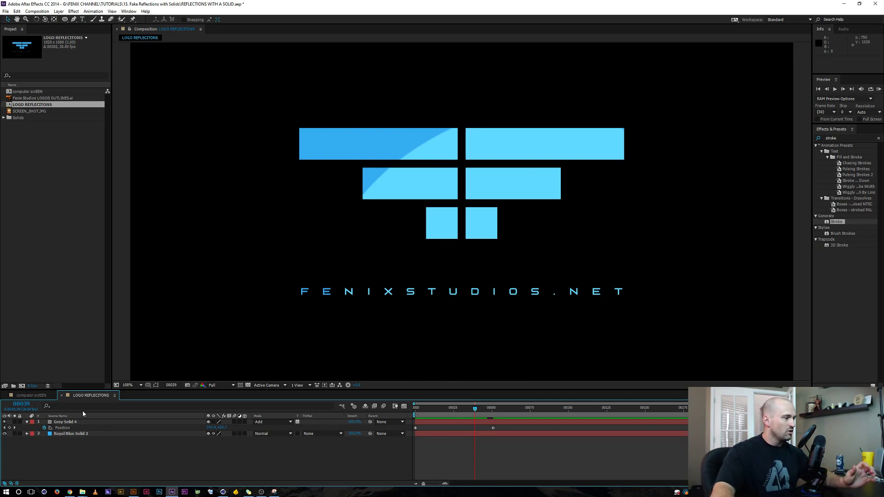
Open the computer screen composition that holds SCREEN_SHOT.JPG
click(41, 396)
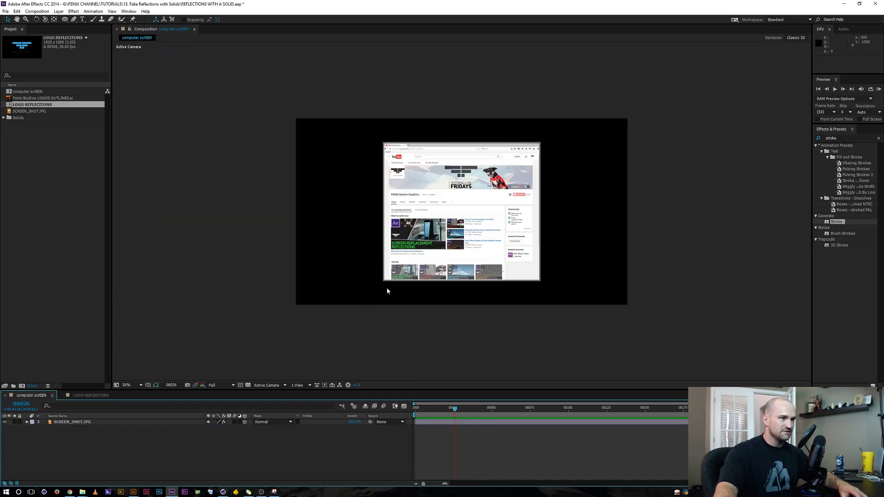
key(period)
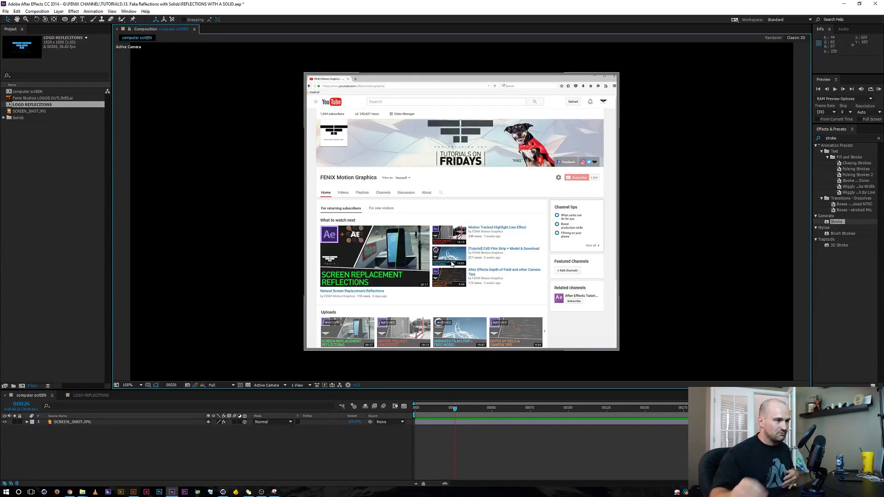
click(137, 447)
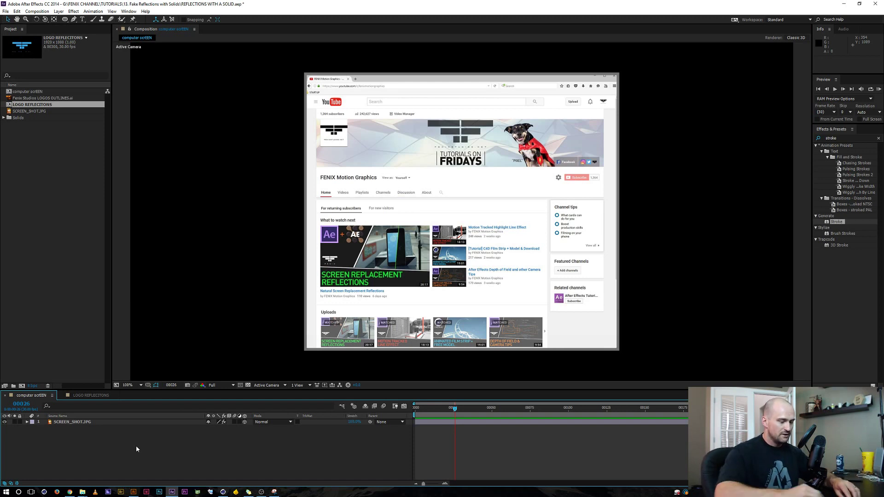
Create a 300 by 300 px solid in 50% brightness gray above the screenshot layer
key(ctrl+y)
click(360, 166)
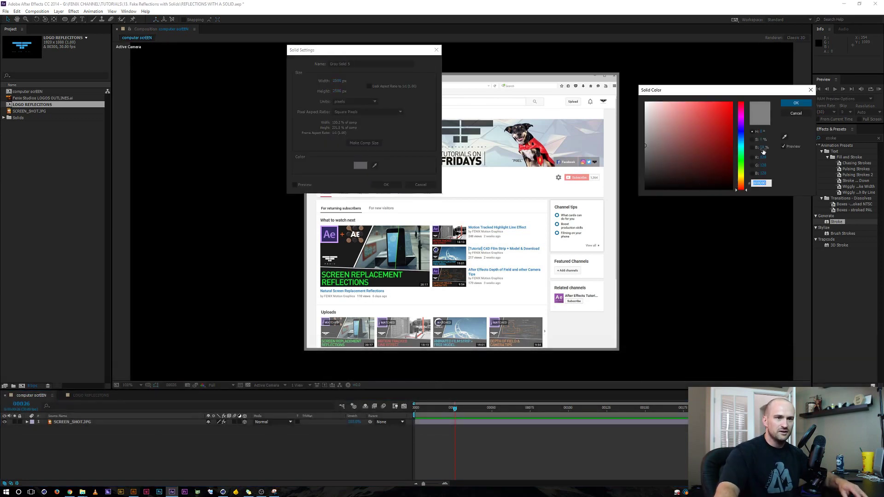
click(796, 102)
text(300)
key(Tab)
text(30)
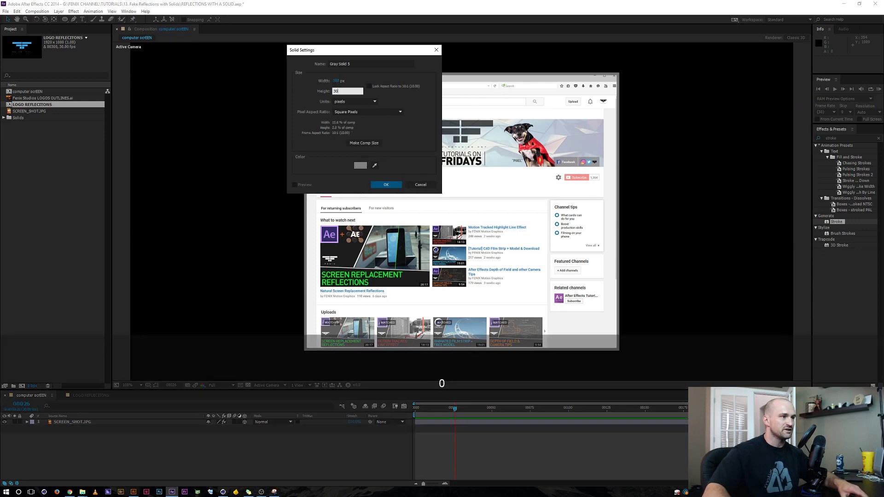
key(Return)
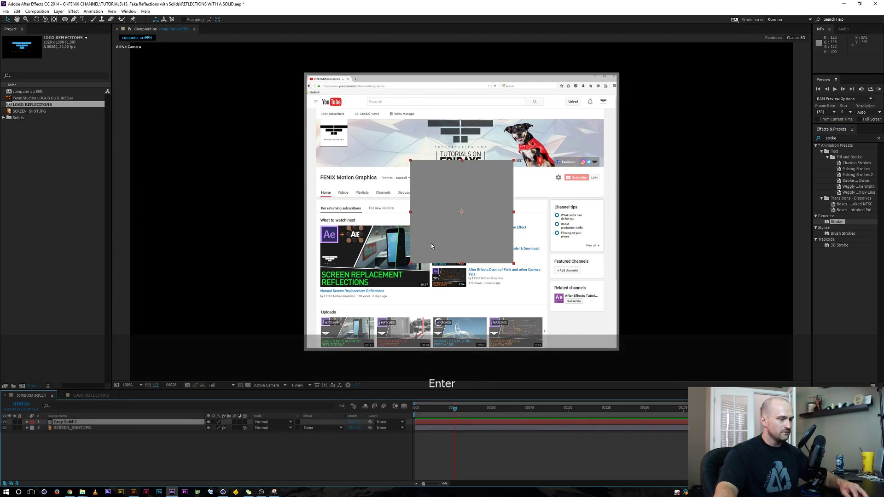
key(shift)
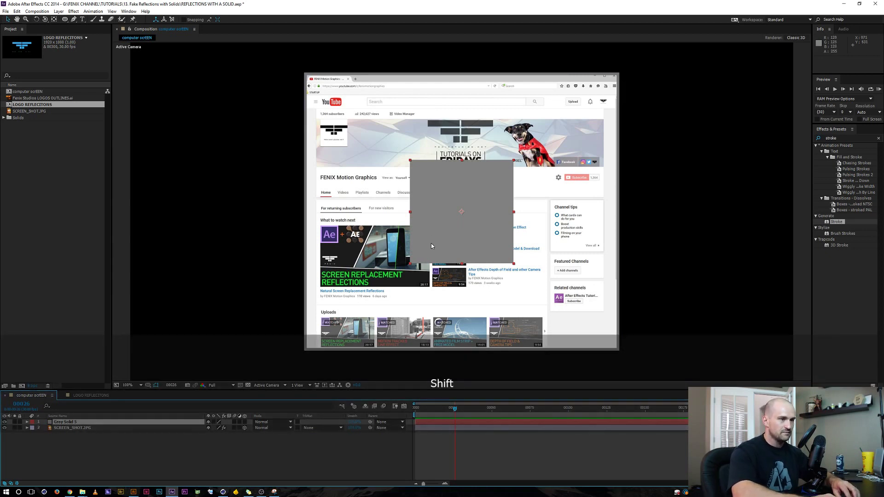
Undo the small solid and create a 3000 by 3000 px gray solid above the screenshot layer instead
key(ctrl+z)
key(ctrl+shift+y)
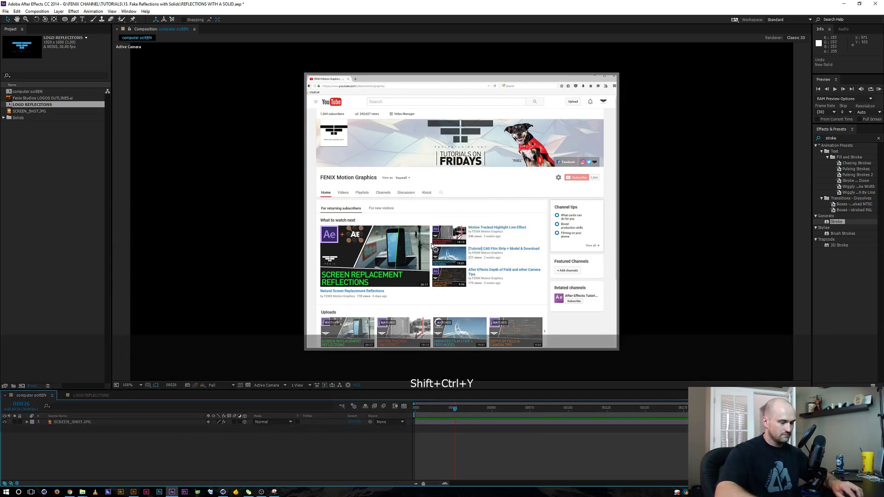
key(ctrl+y)
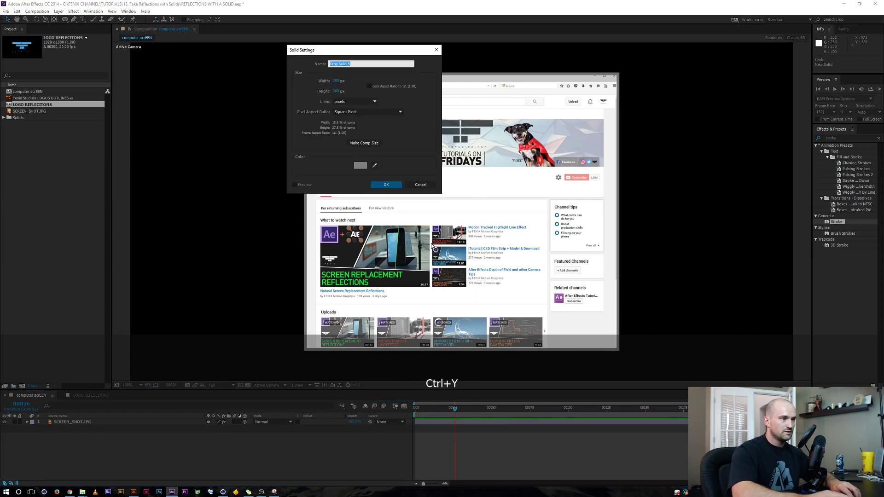
click(334, 81)
text(3000)
key(Tab)
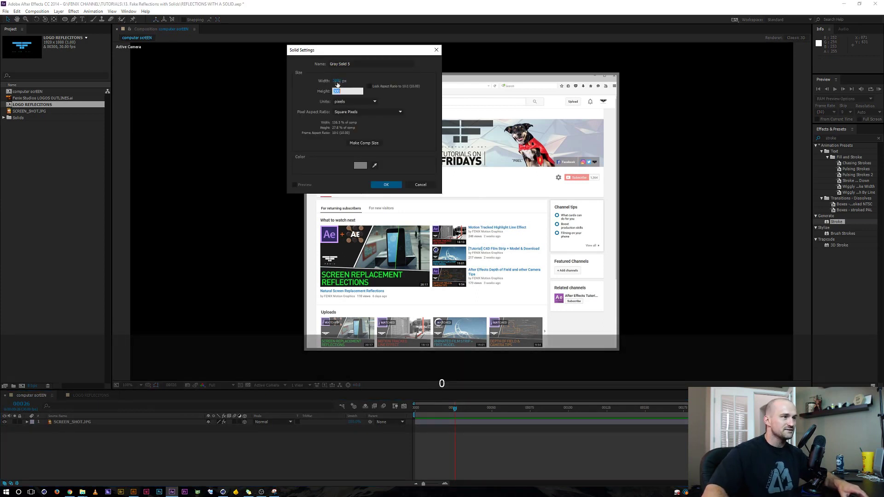
text(3000)
key(Return)
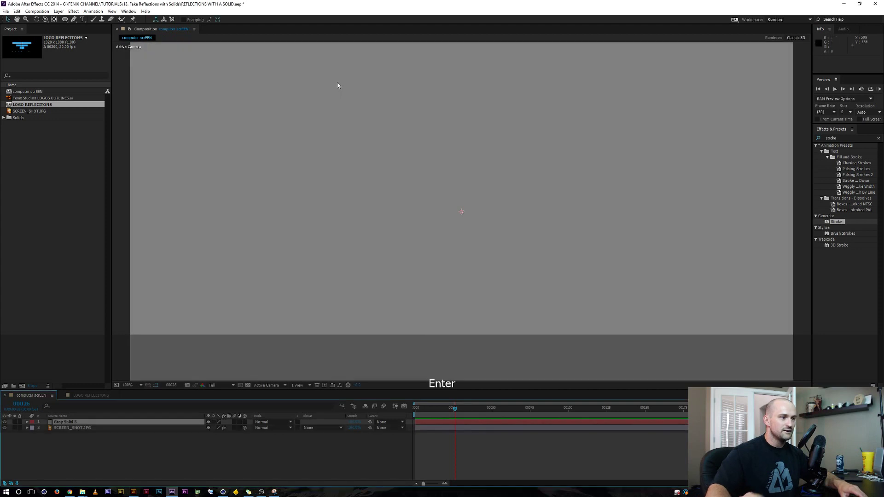
Draw a tall, narrow rectangular mask on the gray solid, extending above and below the composition frame
alt+scroll(368, 182, down, 2)
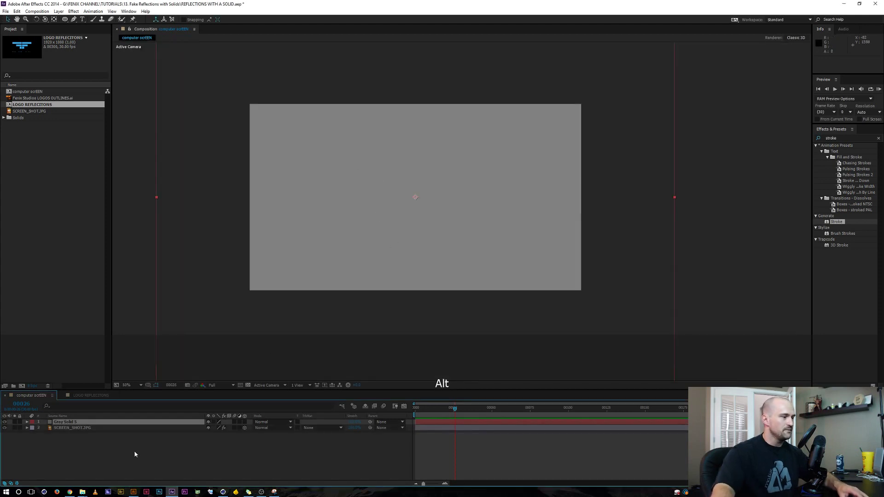
alt+scroll(376, 204, down, 1)
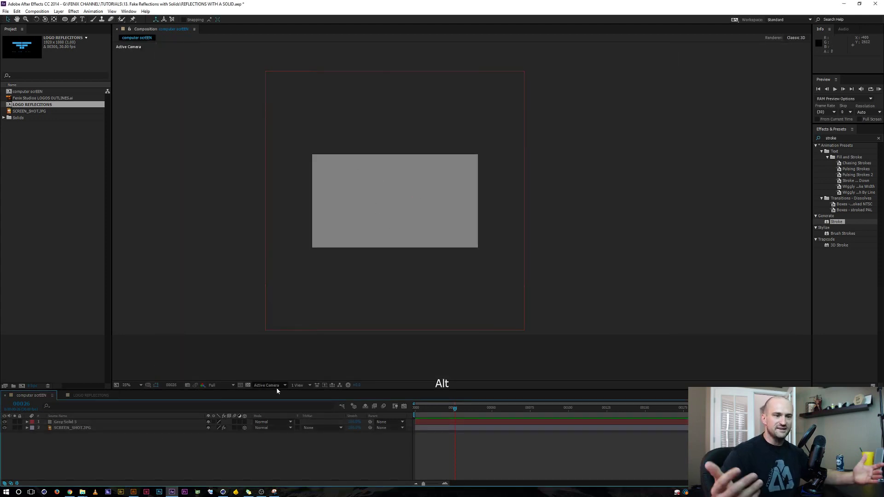
key(q)
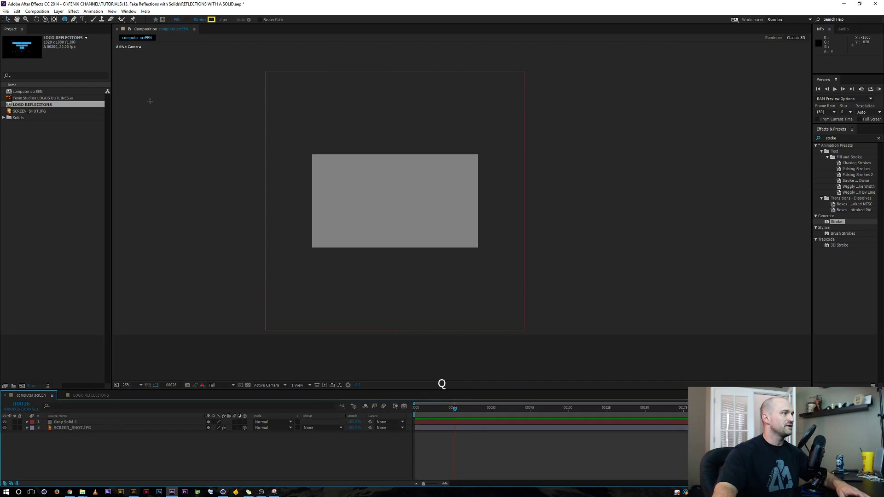
drag(334, 60, 367, 312)
key(ctrl+z)
click(59, 422)
drag(310, 60, 326, 333)
key(v)
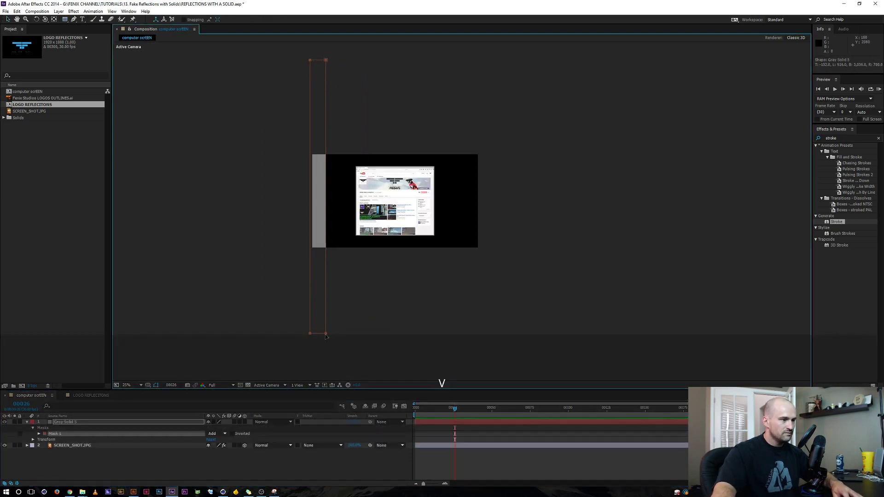
Move the strip mask over the screenshot's left part and widen it with free transform
double_click(324, 242)
drag(321, 180, 366, 177)
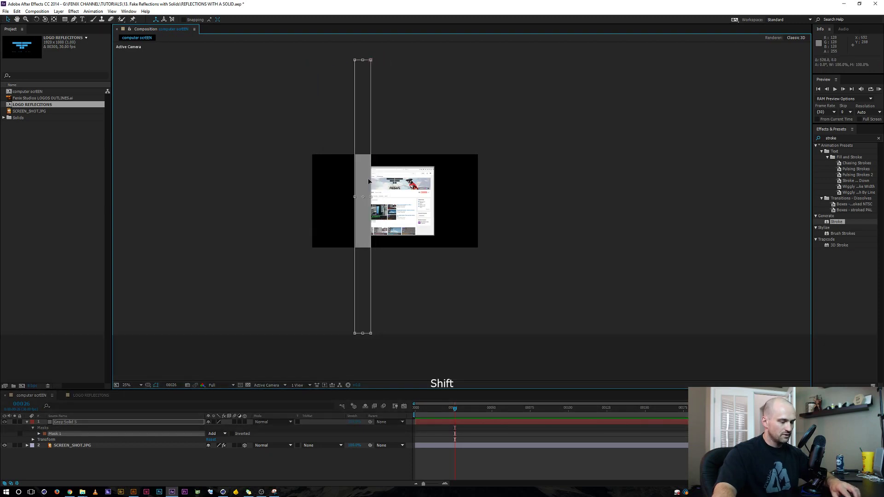
drag(371, 197, 382, 194)
key(Return)
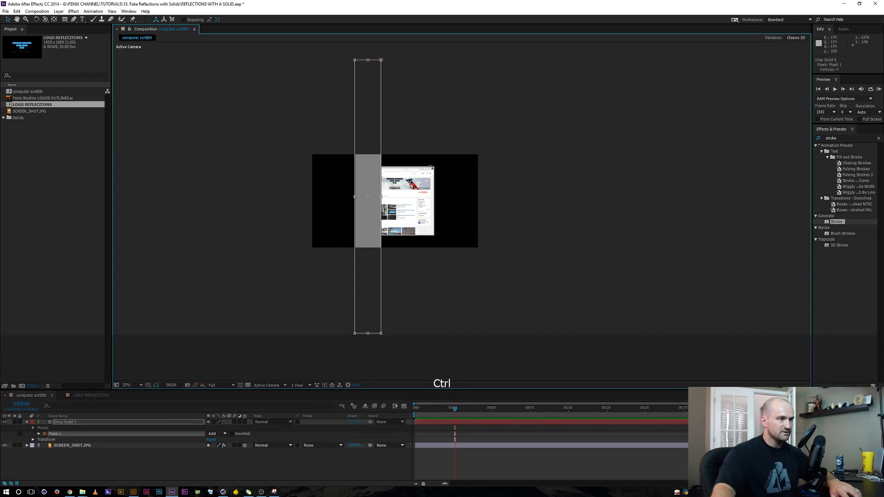
Duplicate the strip mask, then narrow the copy and place it to the right of the first strip
key(ctrl+d)
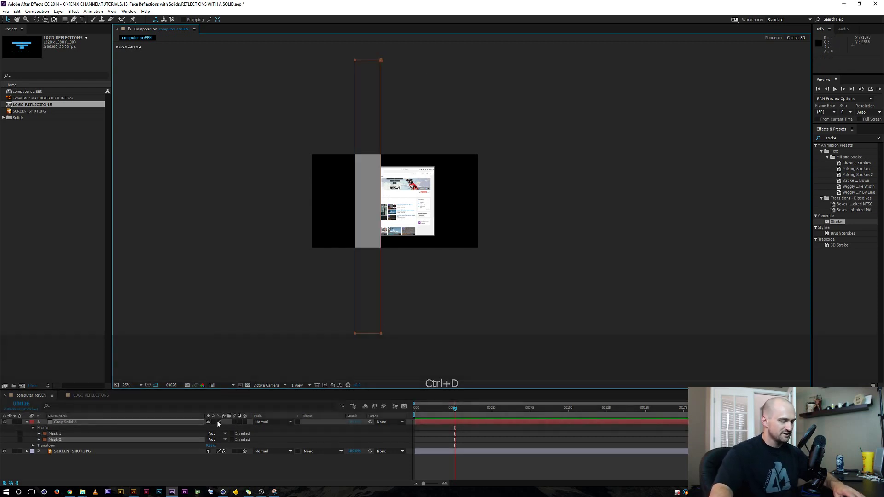
key(v)
double_click(382, 333)
drag(374, 218, 405, 199)
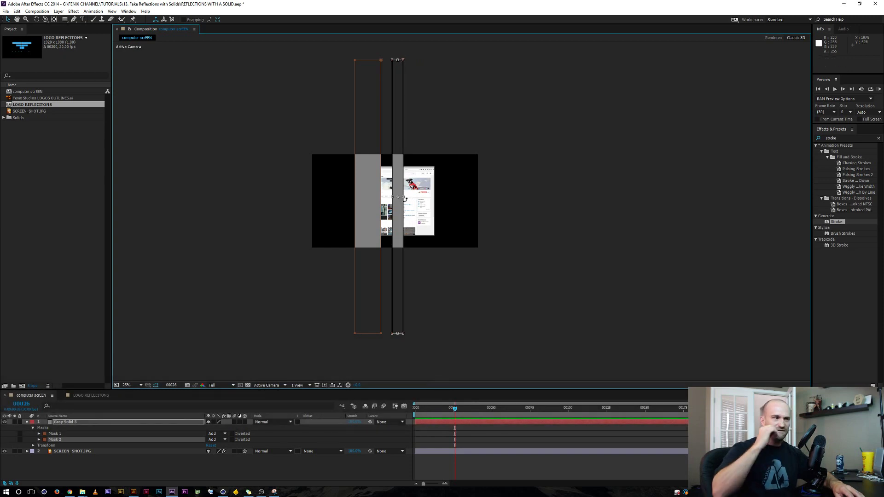
key(Return)
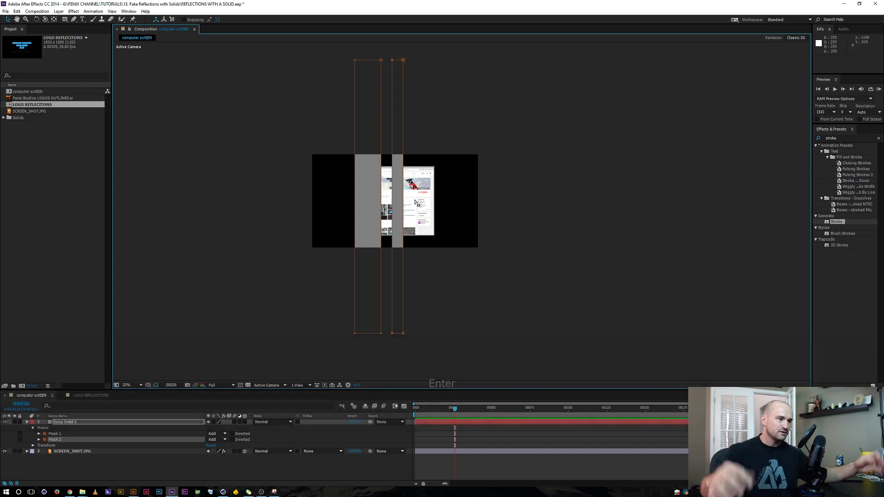
Rotate both strip masks together into a diagonal and position them across the screenshot
shift+click(355, 65)
drag(321, 61, 434, 362)
key(ctrl+t)
drag(356, 61, 534, 66)
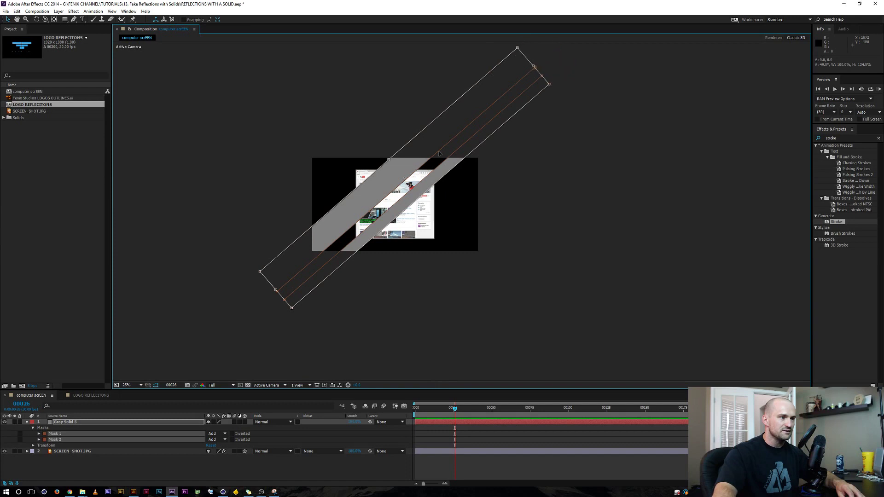
drag(387, 180, 396, 189)
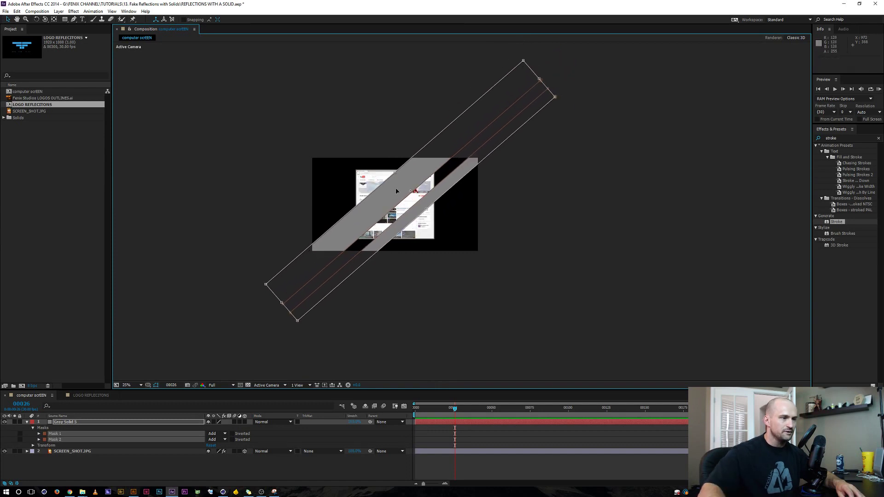
key(Return)
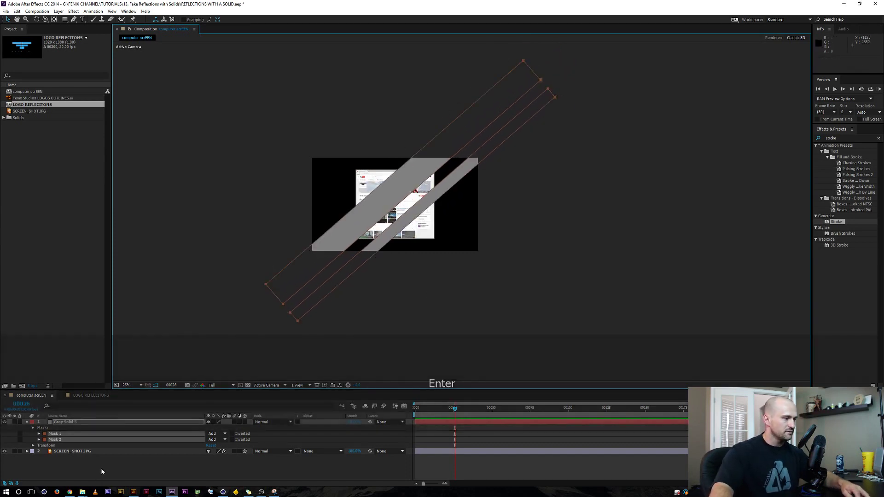
key(ctrl+grave)
click(244, 460)
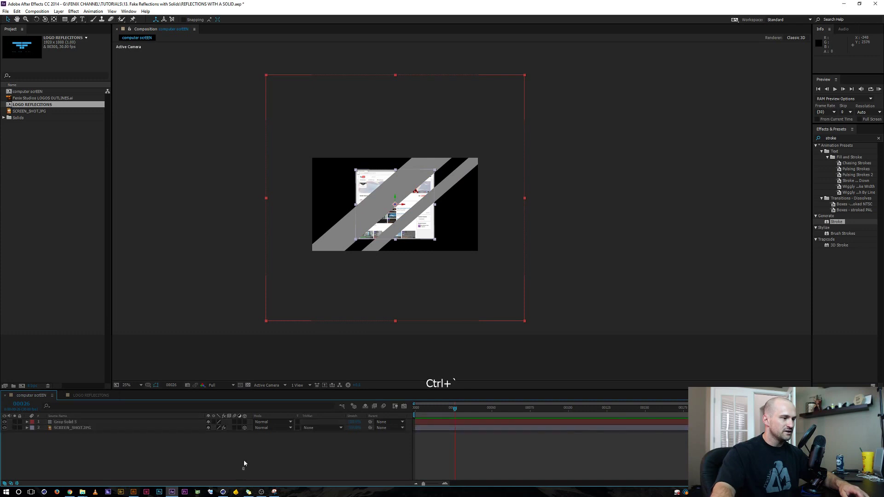
Fit the composition in view and turn on Preserve Underlying Transparency for the gray solid
click(128, 385)
click(147, 268)
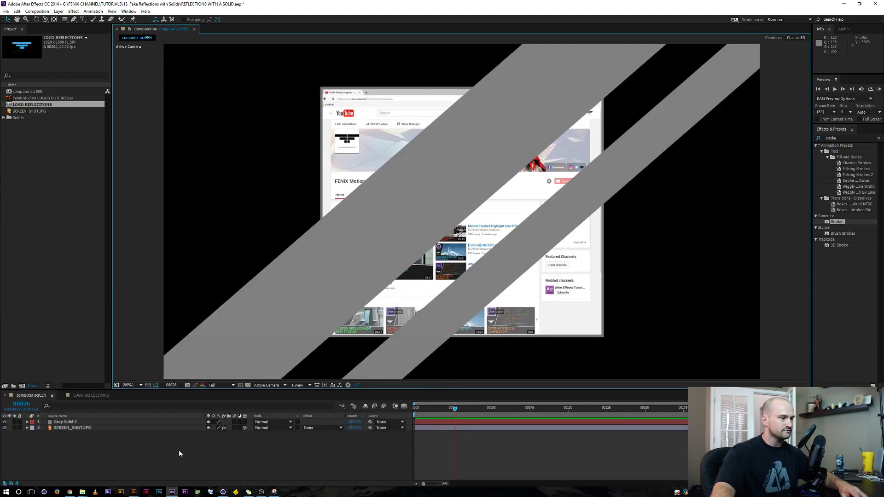
key(F4)
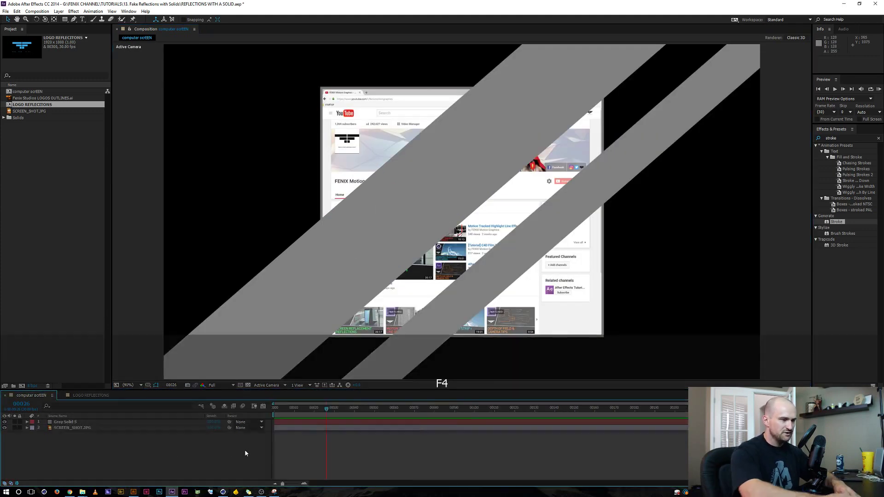
click(71, 421)
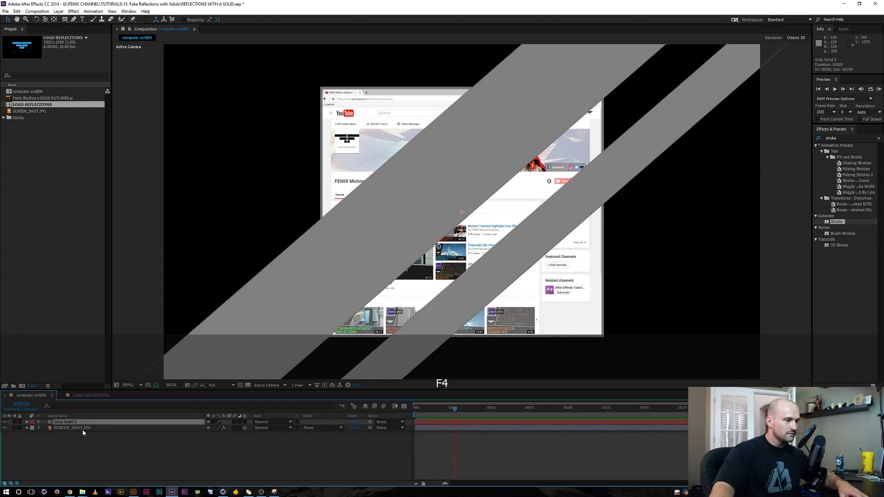
click(297, 422)
click(302, 452)
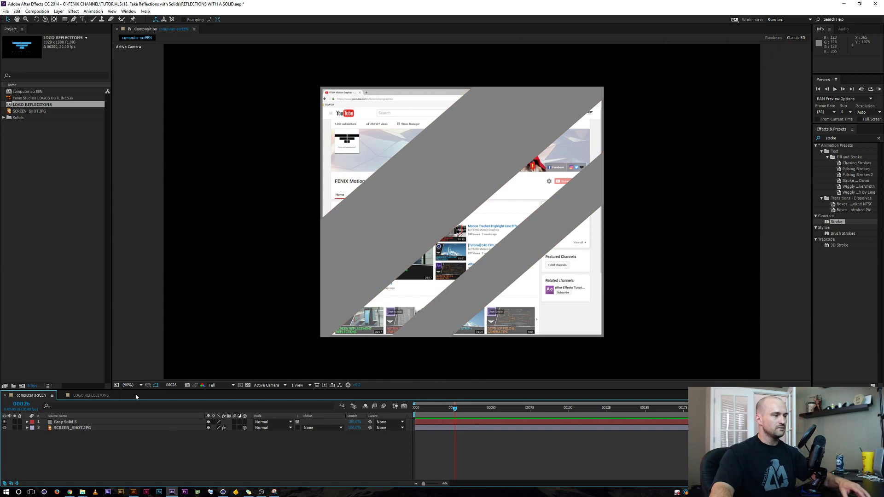
Lower the gray solid's opacity to 7% and hide the mask outlines to judge the reflection
click(57, 423)
key(t)
drag(209, 429, 186, 429)
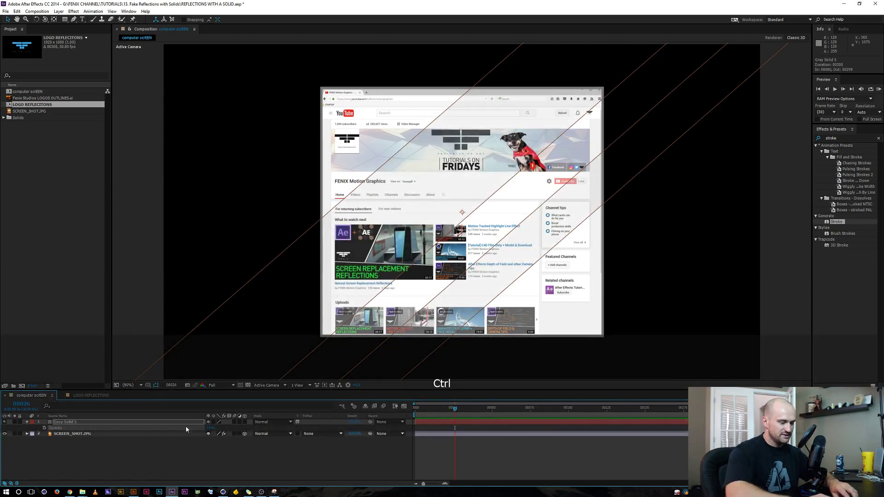
key(ctrl+shift+h)
drag(208, 428, 205, 429)
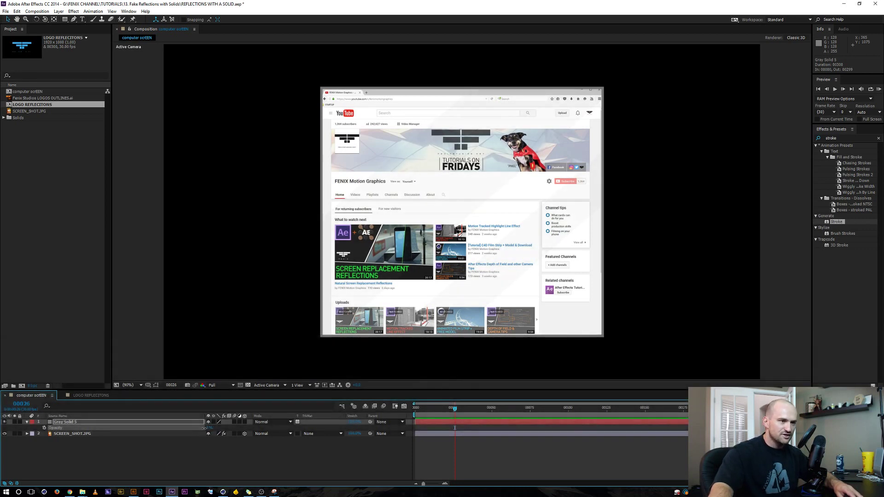
click(257, 455)
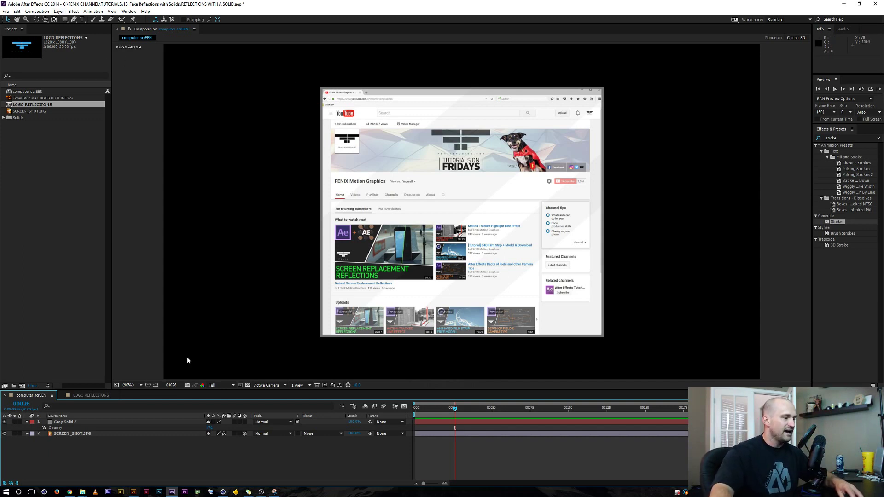
Add a one-node camera with the 35mm preset to the computer screen composition
click(109, 436)
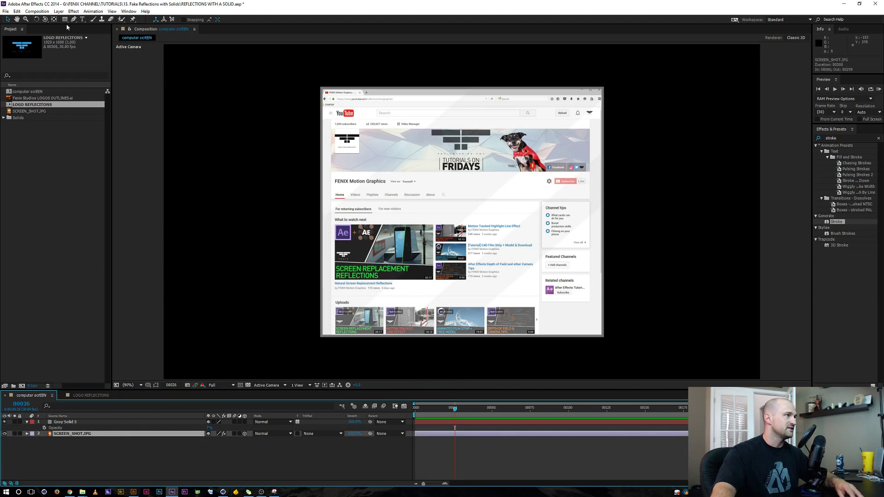
click(59, 11)
click(58, 11)
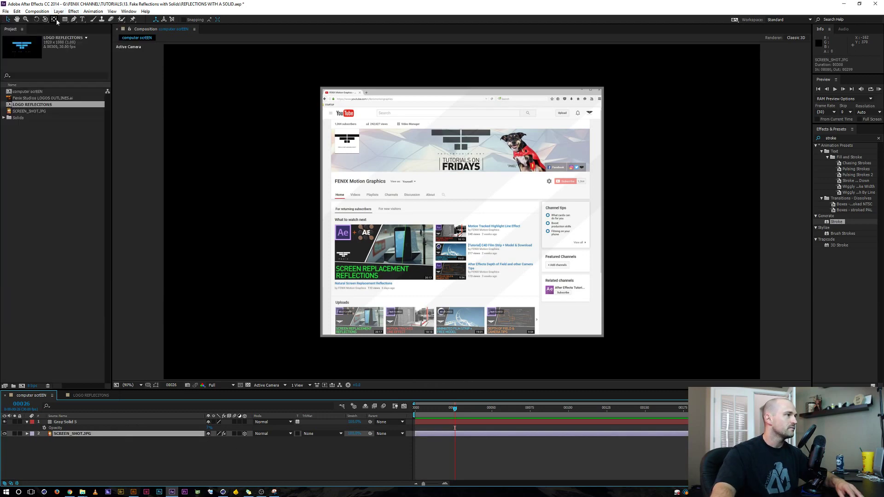
click(58, 11)
mouse_move(60, 17)
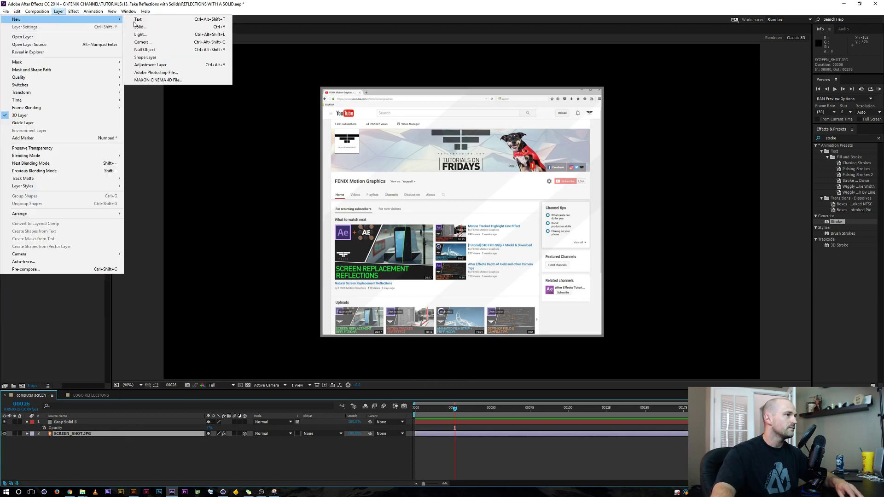
click(144, 45)
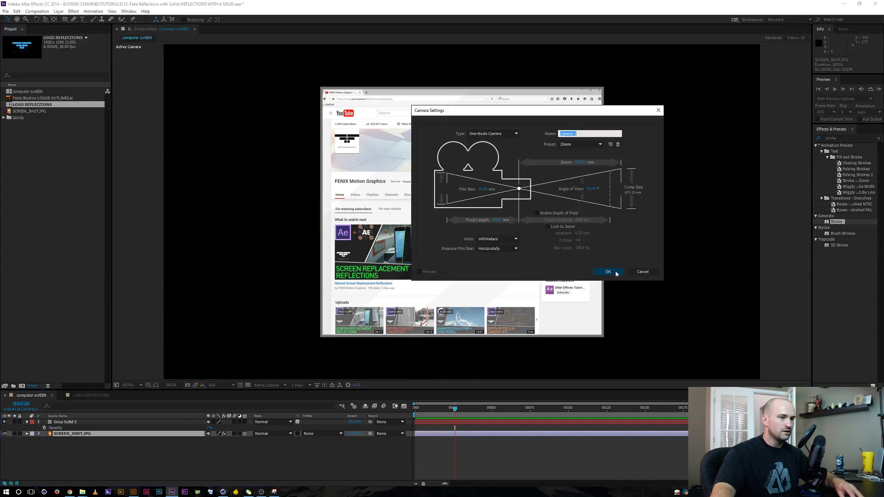
click(618, 274)
key(ctrl+grave)
click(202, 470)
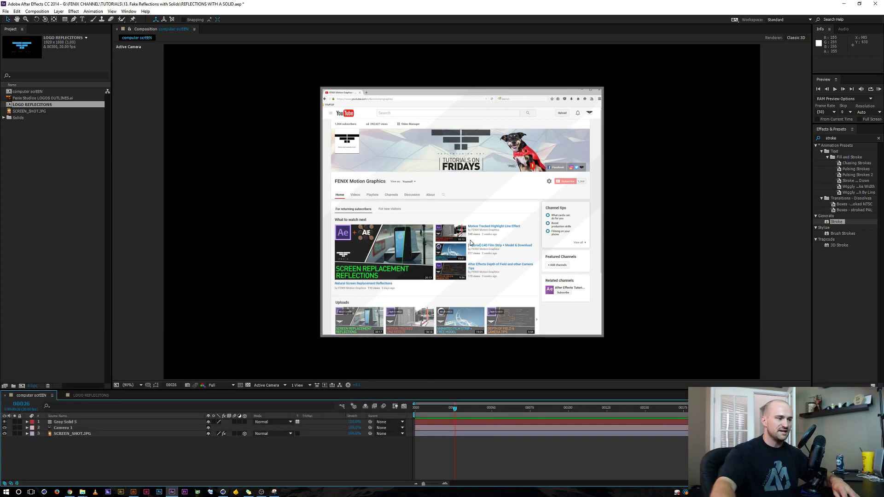
Move the camera around the screenshot to test the reflection from an angled, more distant view
key(c)
mouse_move(448, 225)
mouse_down()
mouse_move(462, 224)
mouse_move(432, 227)
mouse_move(456, 226)
mouse_move(448, 227)
mouse_up()
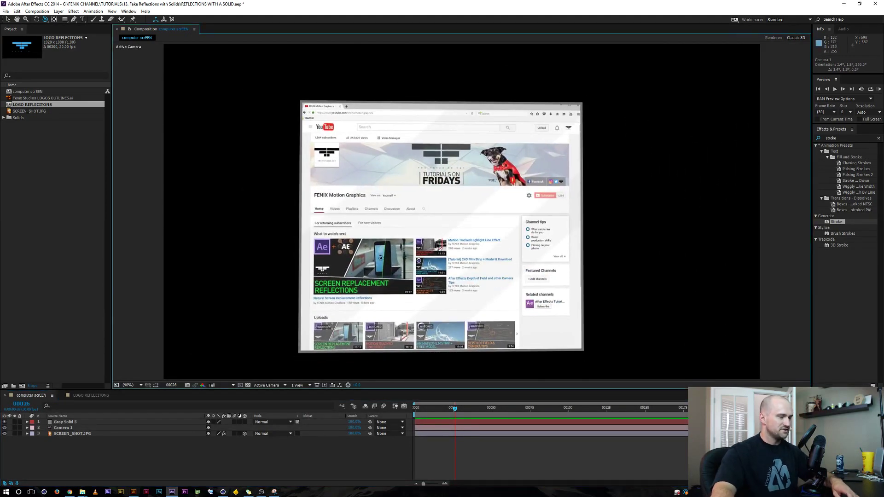
drag(423, 220, 432, 345)
drag(387, 176, 441, 229)
click(81, 452)
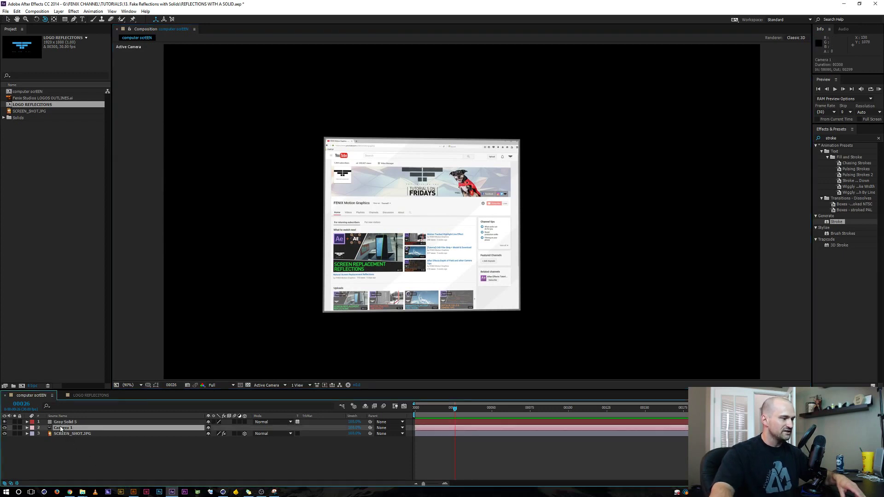
Examine the one-node and two-node type options in the camera's settings, keeping One-Node Camera
double_click(61, 428)
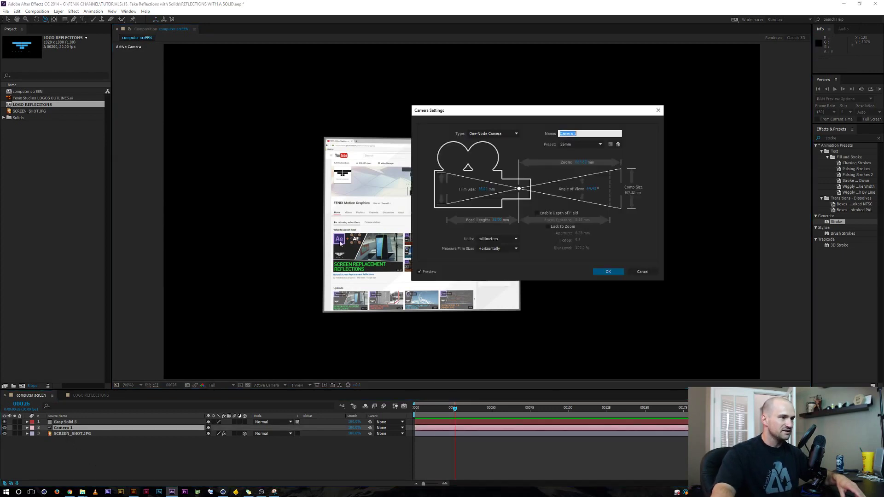
click(479, 135)
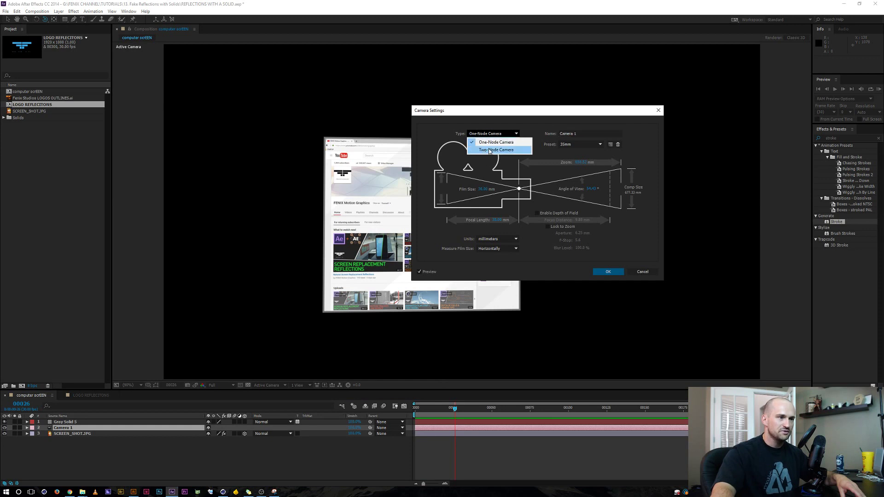
click(444, 126)
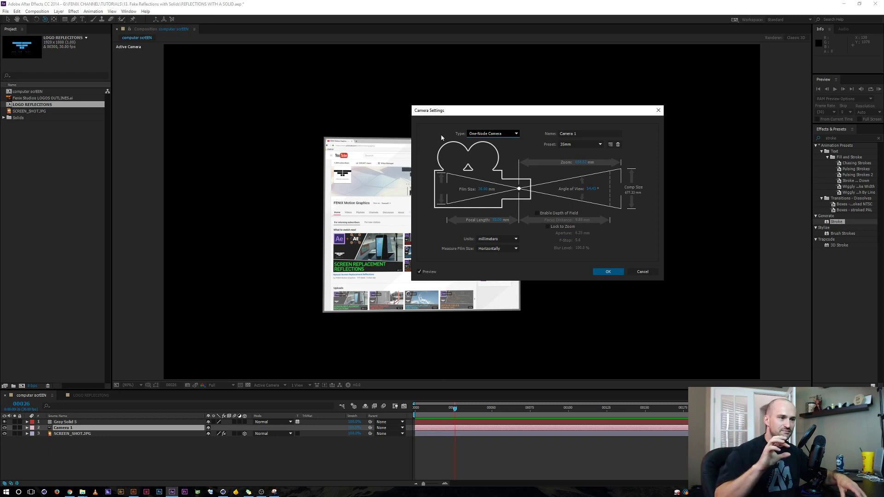
click(608, 272)
Try one more camera move around the screenshot, then delete the camera layer
drag(424, 203, 474, 213)
click(65, 428)
key(Delete)
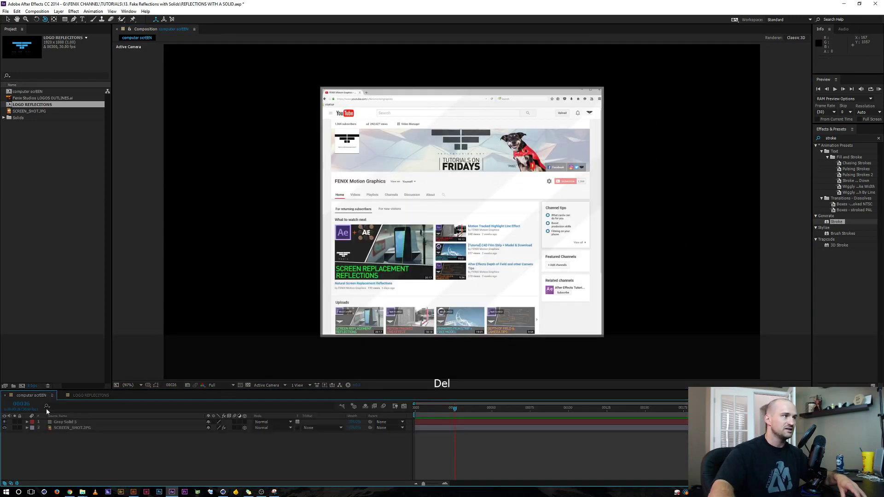
Add a two-node camera with the 35mm preset and orbit it around the screenshot
click(59, 12)
mouse_move(64, 19)
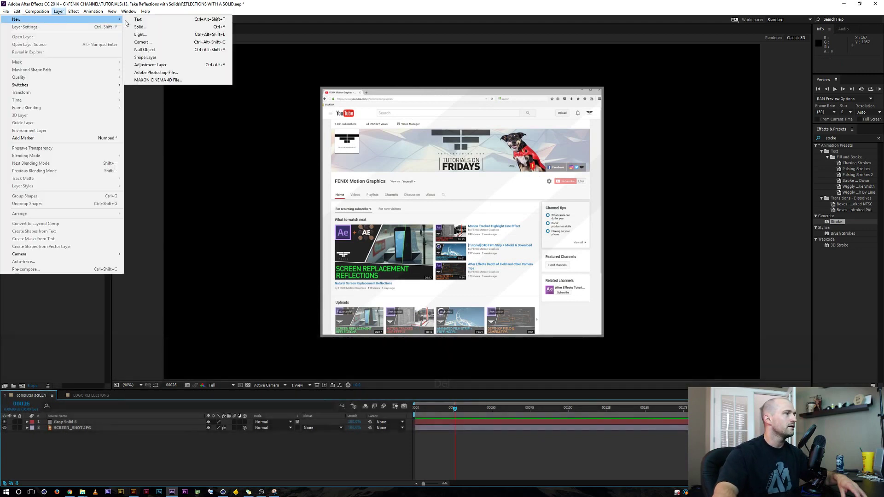
click(142, 42)
click(490, 133)
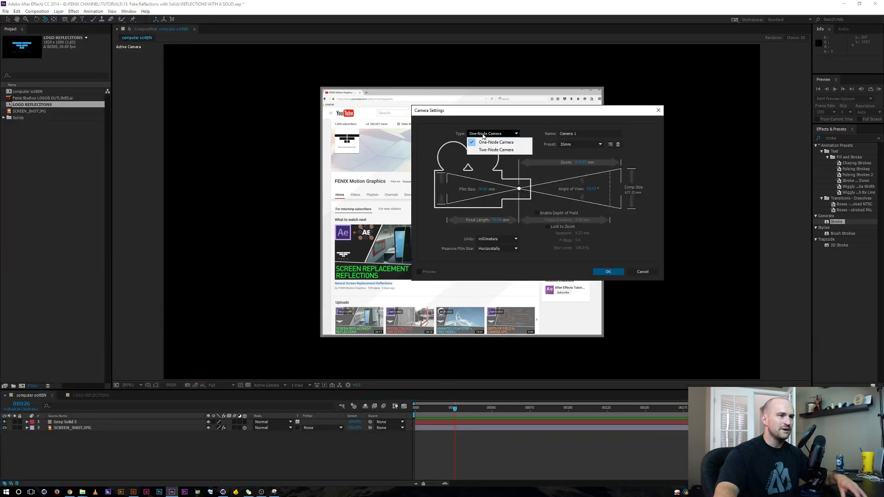
click(488, 150)
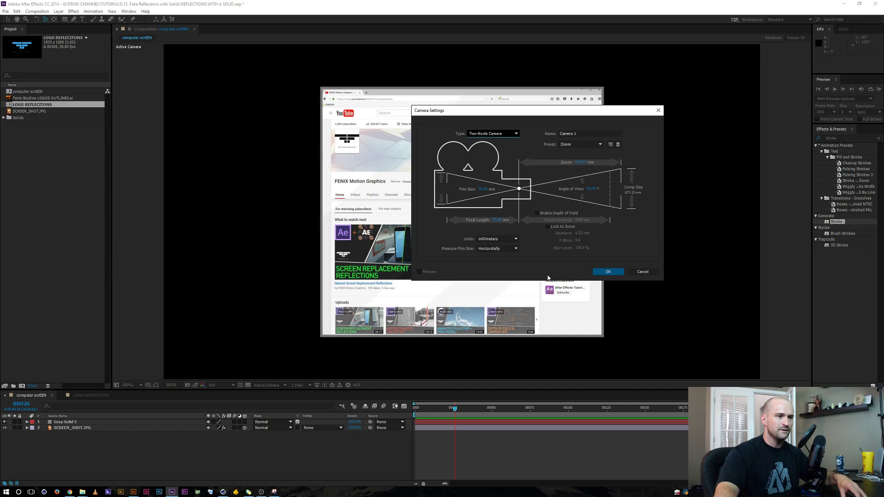
click(609, 273)
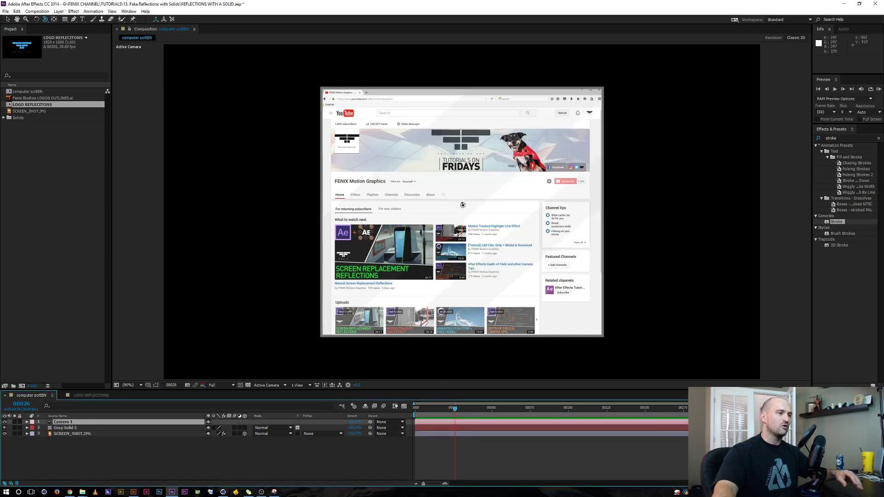
mouse_move(463, 205)
mouse_down()
mouse_move(498, 186)
mouse_move(461, 216)
mouse_up()
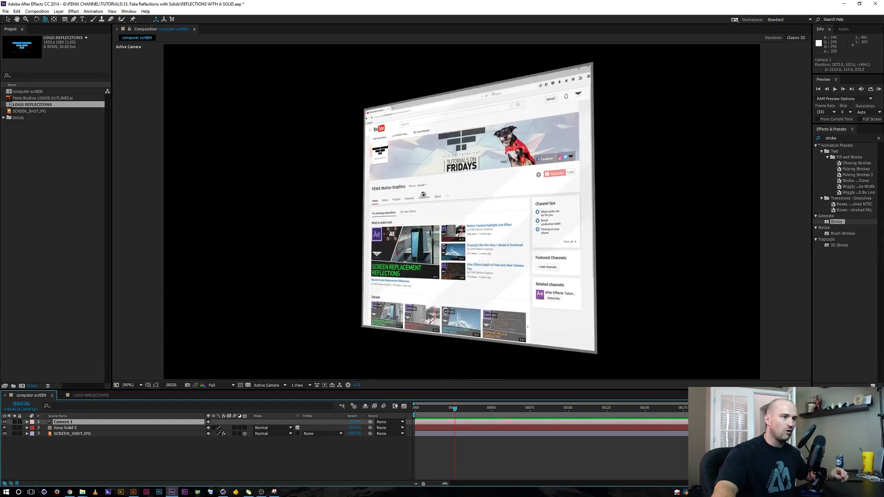
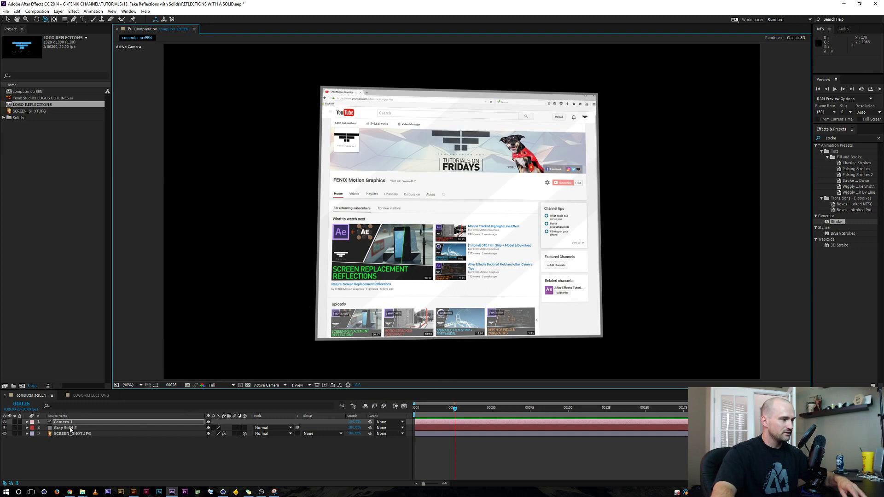
Raise the gray solid's opacity to make the streaks stand out, and orbit the camera back to a near-frontal view
click(71, 429)
key(t)
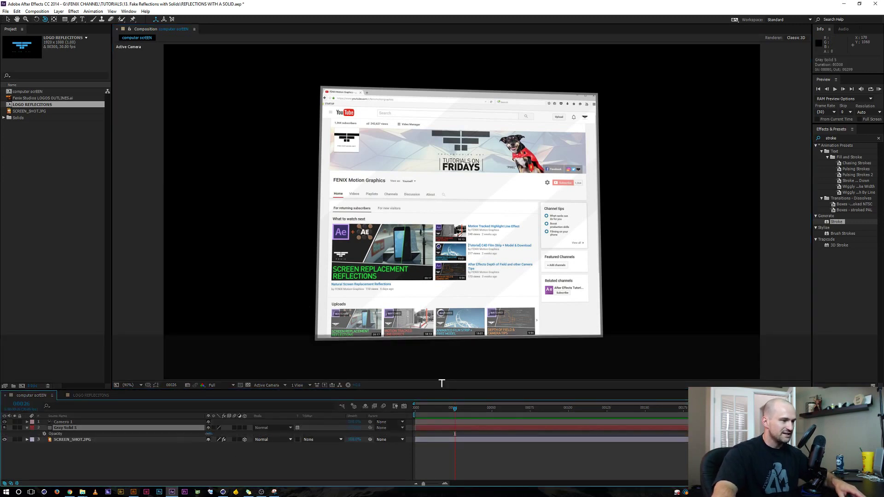
drag(209, 434, 198, 433)
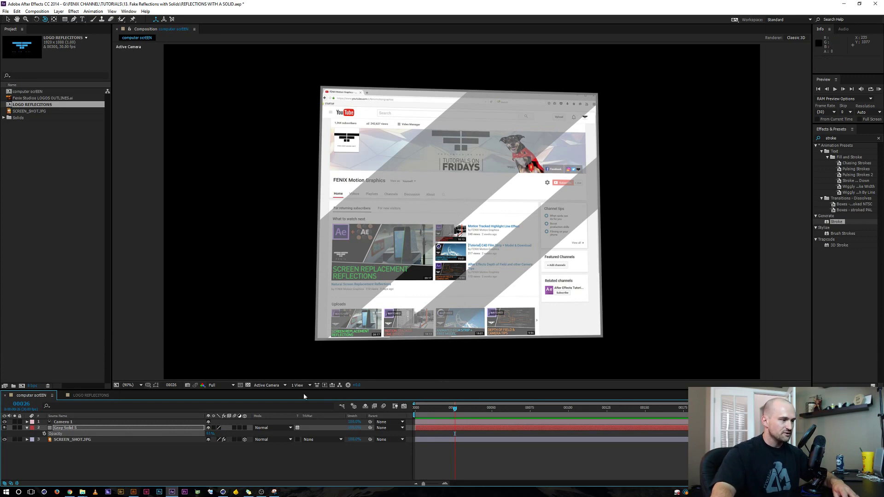
drag(459, 208, 454, 211)
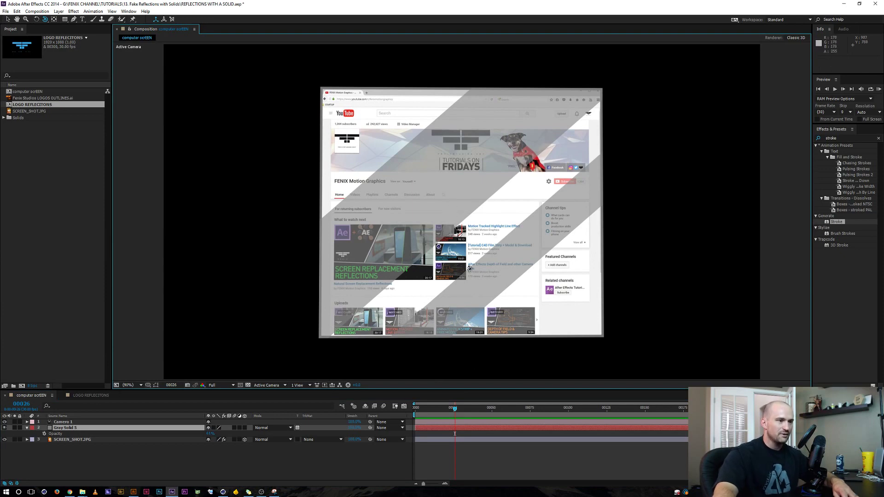
Set Position and Orientation keyframes for the camera at frame 25
click(22, 405)
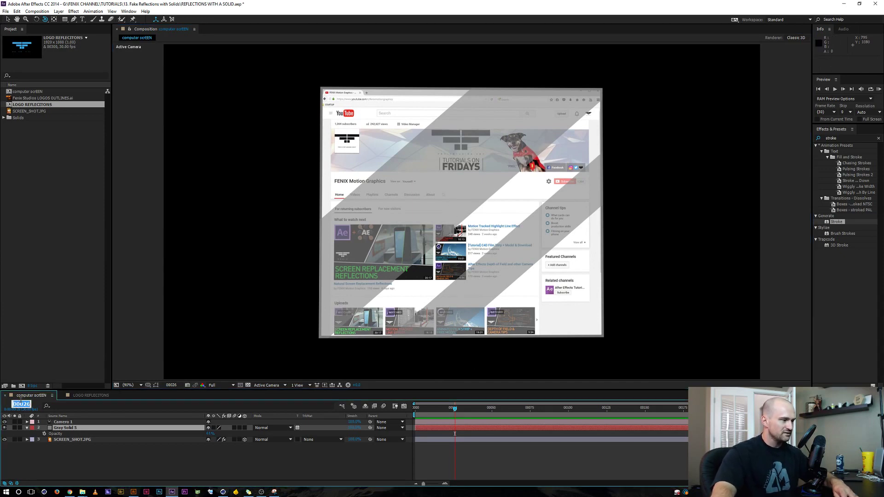
text(25)
key(Return)
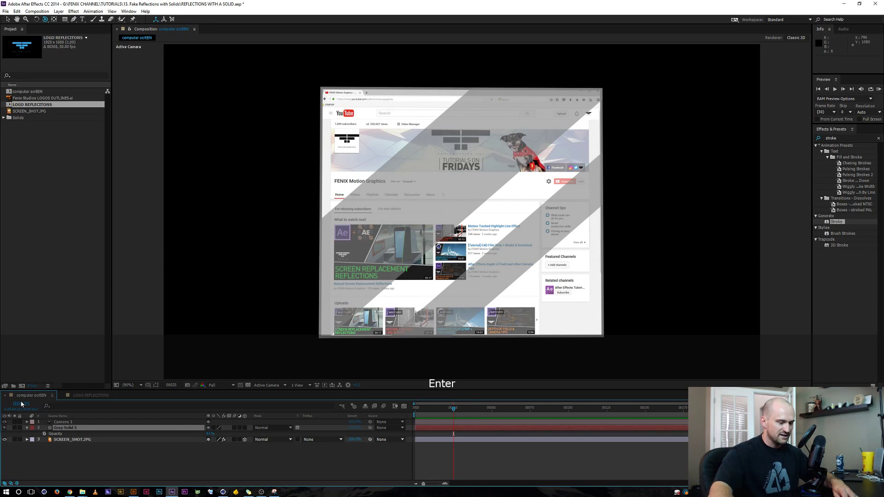
click(69, 423)
key(p)
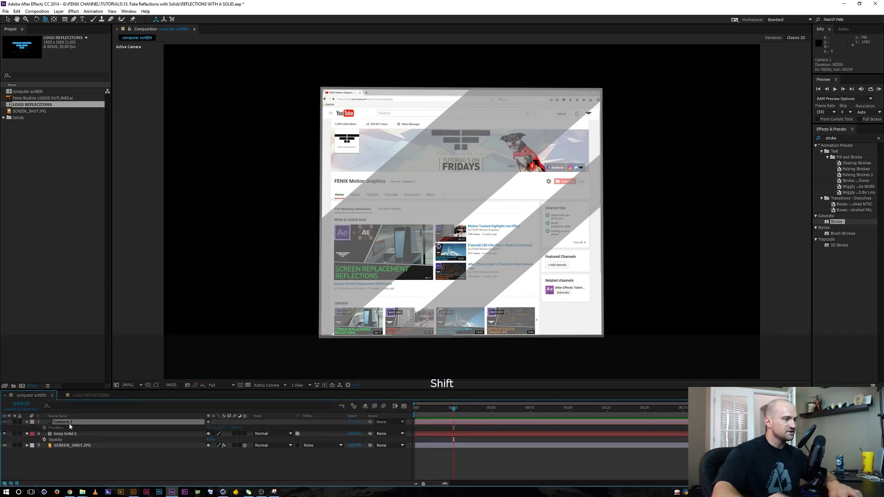
key(shift+r)
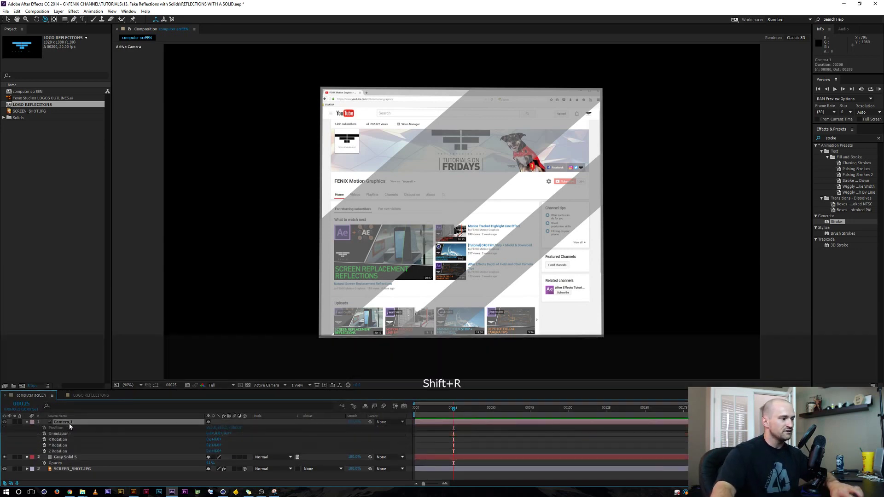
click(45, 428)
click(45, 434)
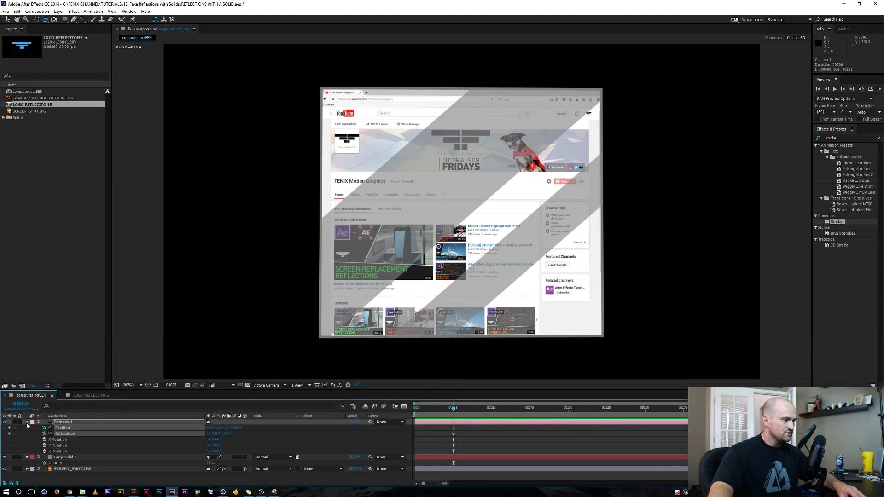
click(27, 422)
At frame 0, move the camera to a distant, angled view of the screenshot and reveal the camera's keyframes
key(Home)
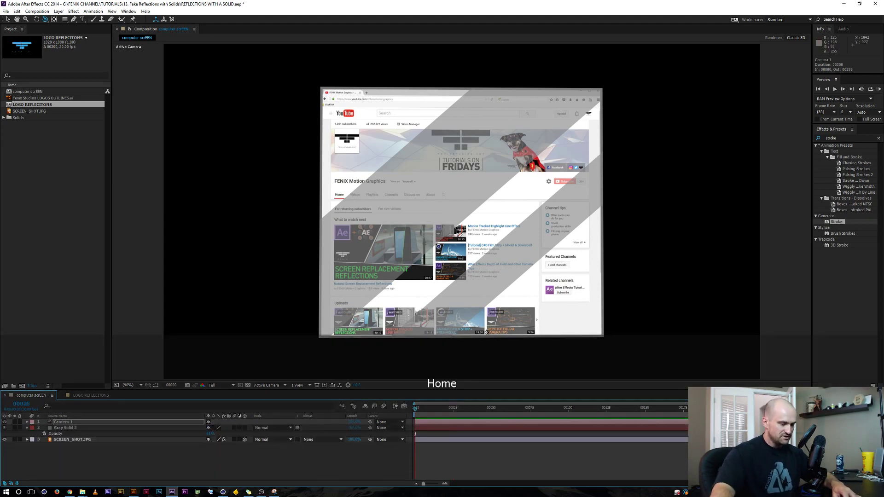
drag(454, 200, 469, 366)
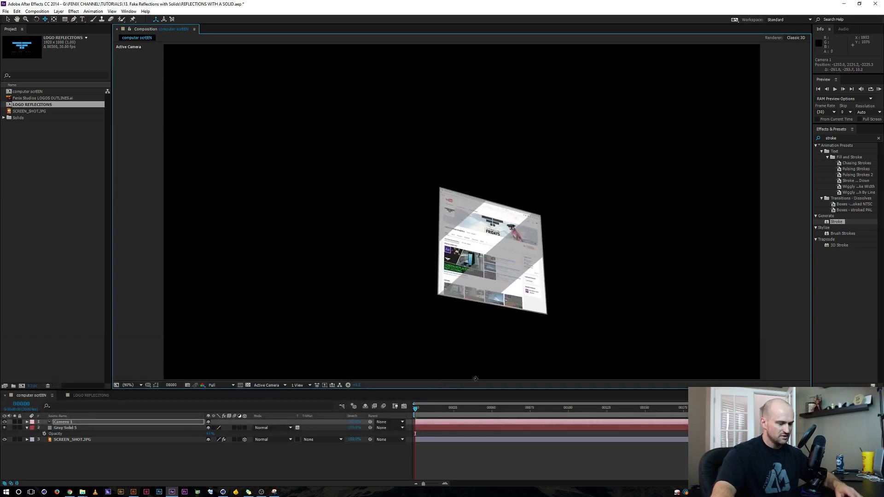
key(u)
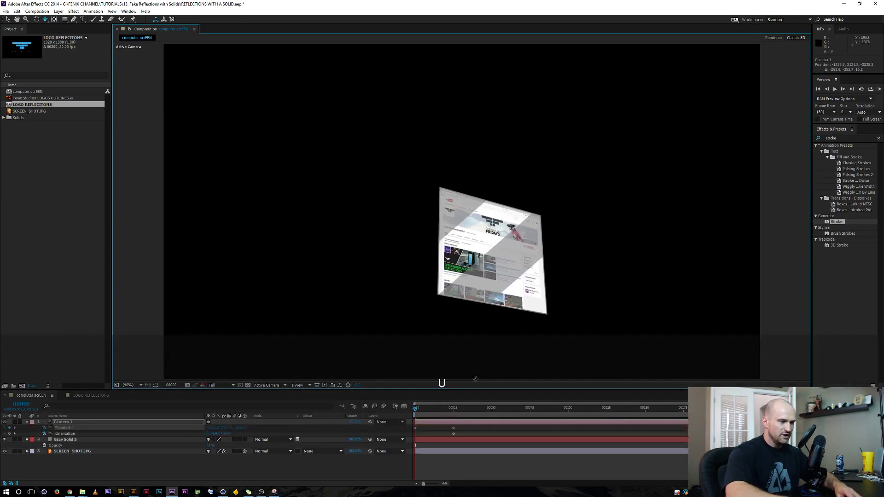
Apply Easy Ease to the camera's frame 25 keyframes and scrub through the opening move
click(454, 432)
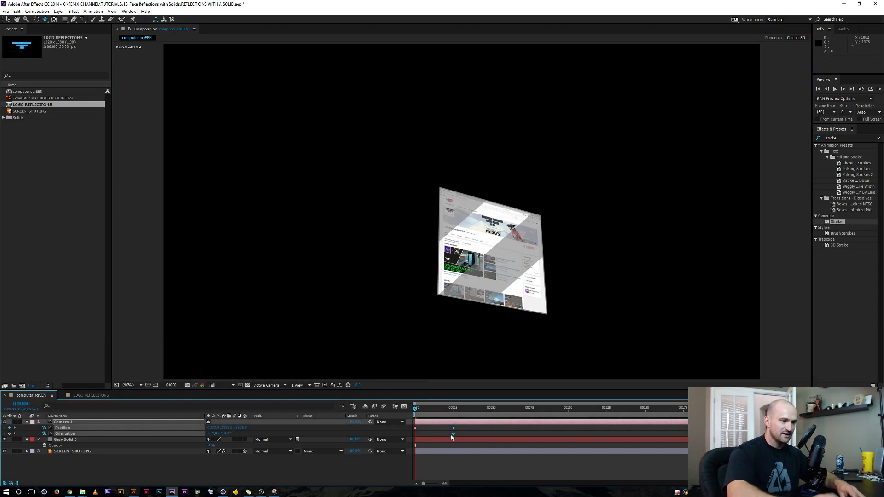
key(F9)
drag(421, 413, 455, 412)
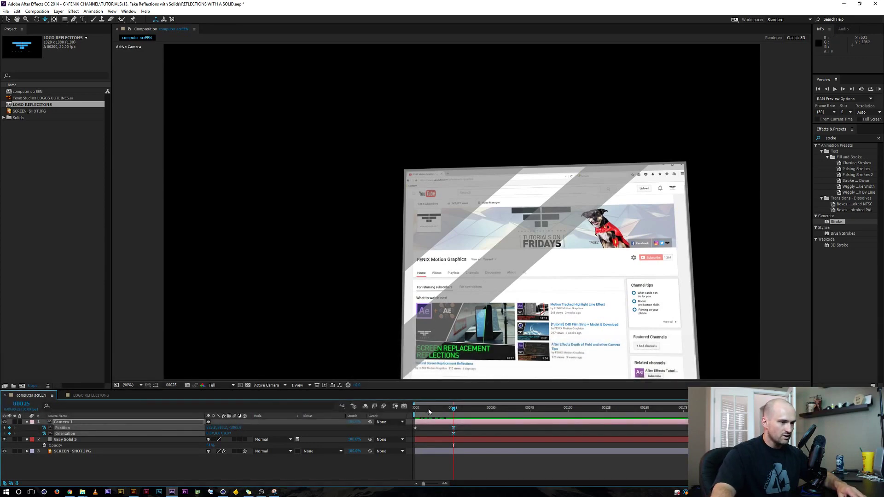
drag(429, 411, 454, 413)
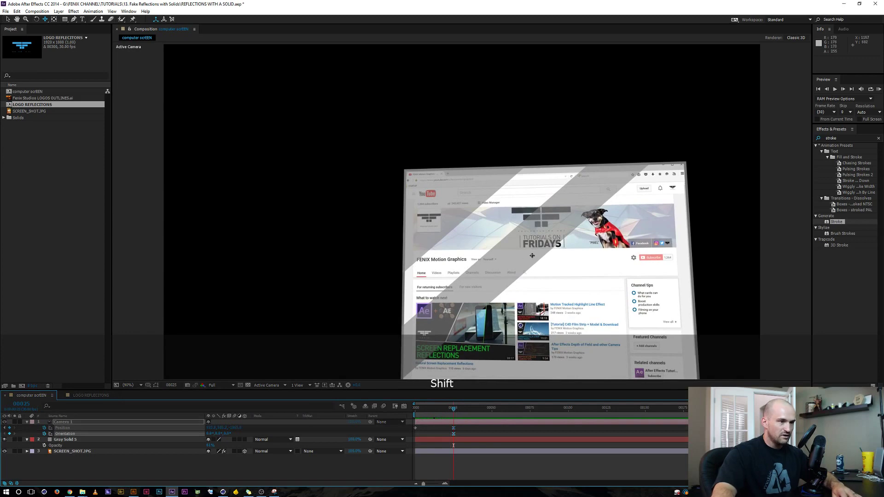
At frame 25, reposition the camera so the screenshot is centered and seen at a slight angle
scroll(532, 256, down, 2)
scroll(532, 256, up, 3)
drag(532, 256, 447, 193)
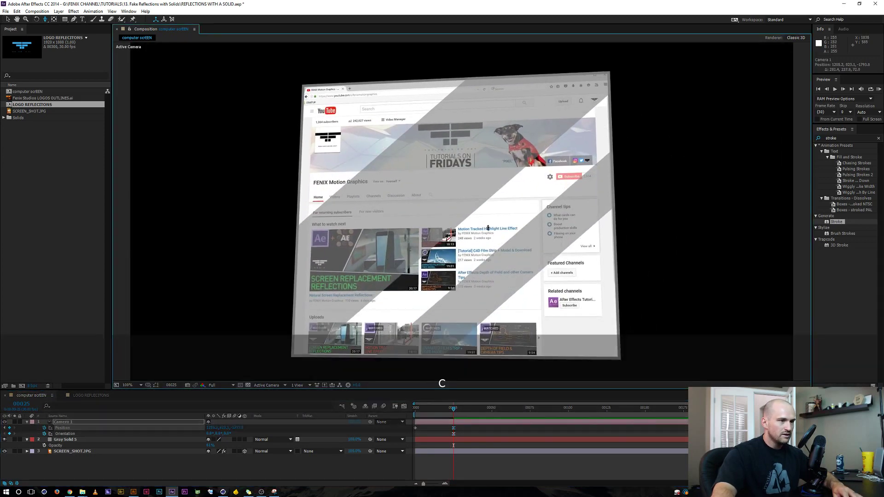
key(c)
drag(491, 229, 514, 230)
At frame 152, move the camera into a close, low-angled view of the screenshot and scrub back through the animation
drag(454, 409, 486, 415)
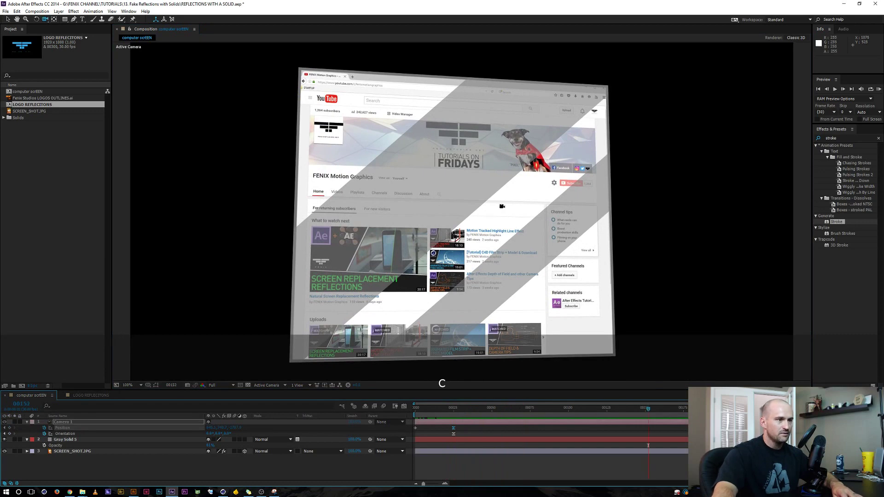
drag(497, 205, 476, 164)
key(c)
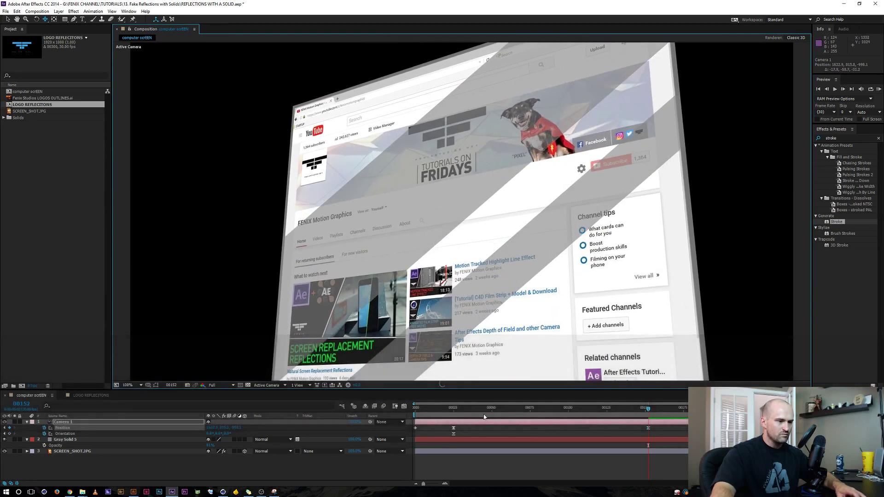
drag(481, 408, 441, 410)
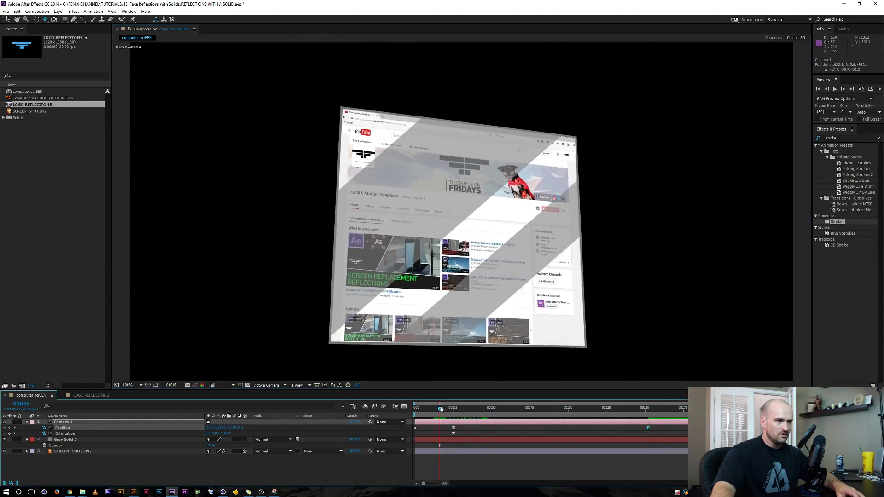
click(130, 386)
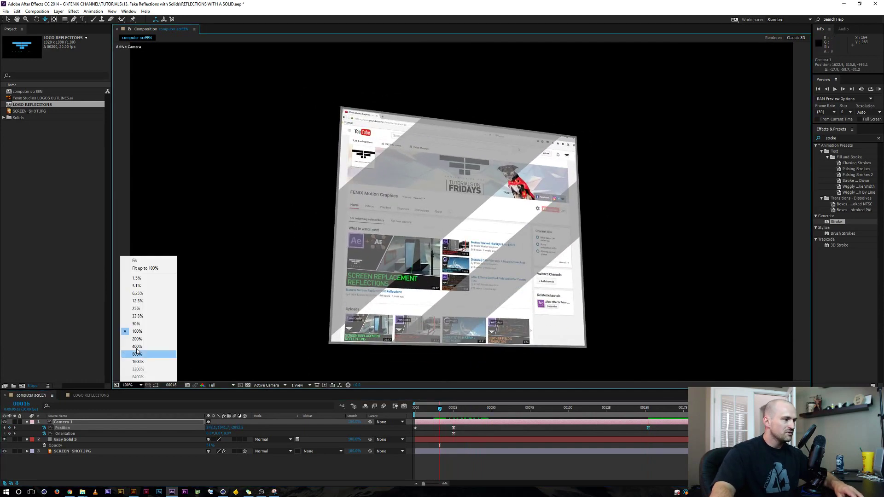
click(145, 263)
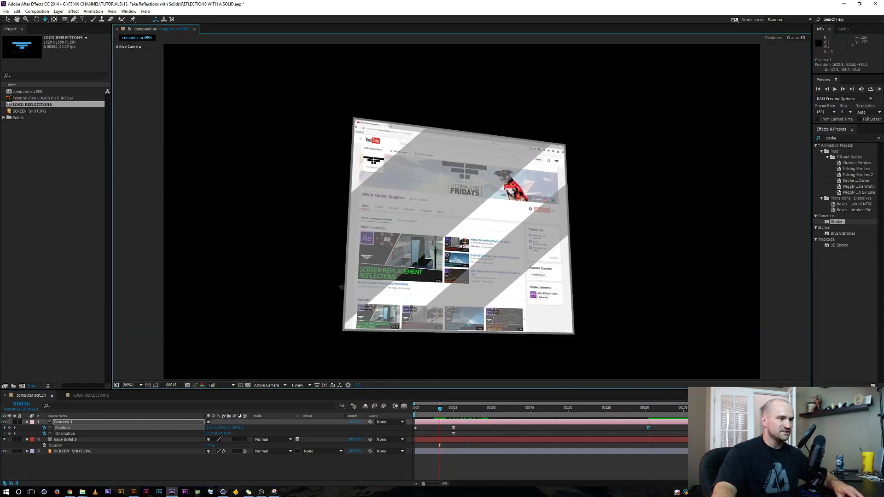
Lower the gray solid's opacity until the streaks are faint, and preview the camera animation
click(284, 470)
key(ctrl+grave)
click(69, 429)
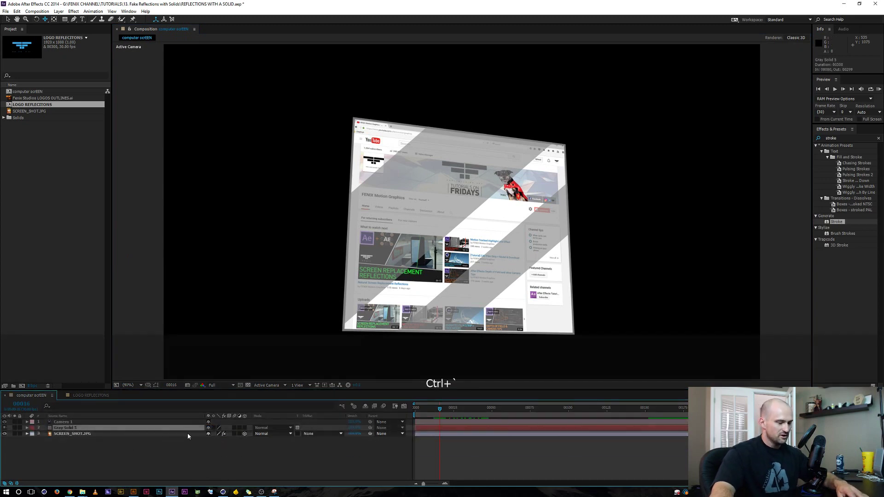
key(t)
drag(209, 435, 185, 436)
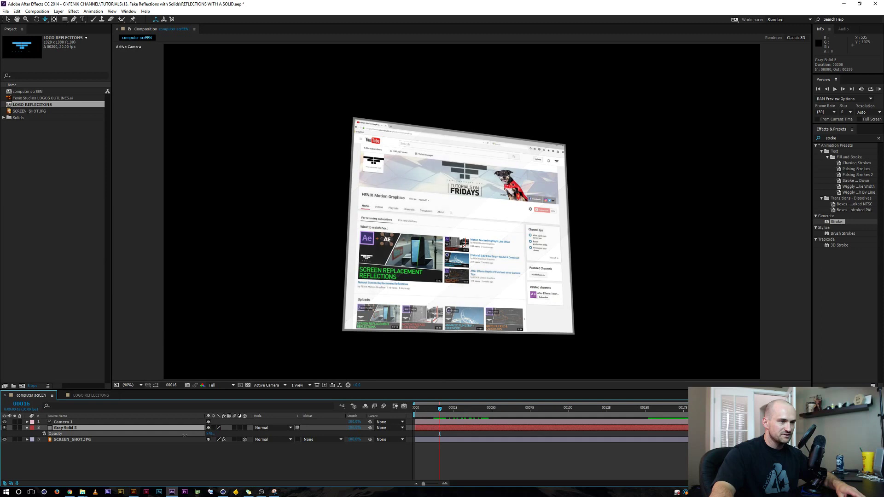
key(f)
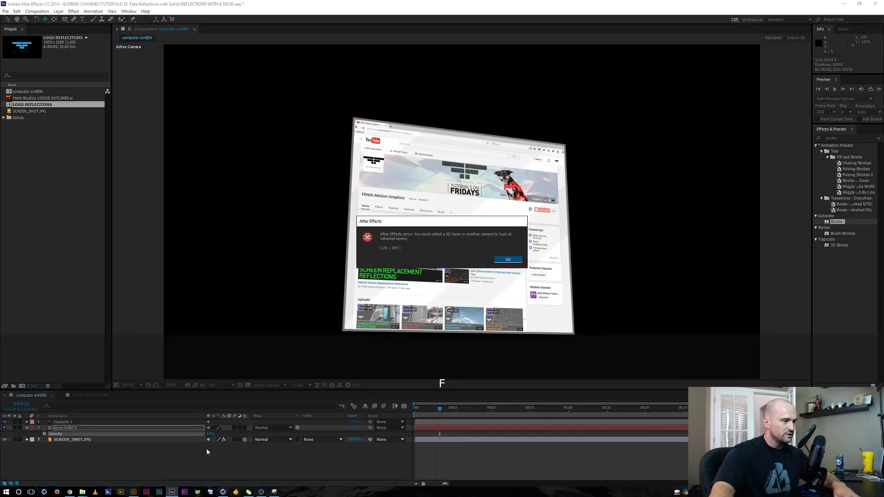
click(508, 259)
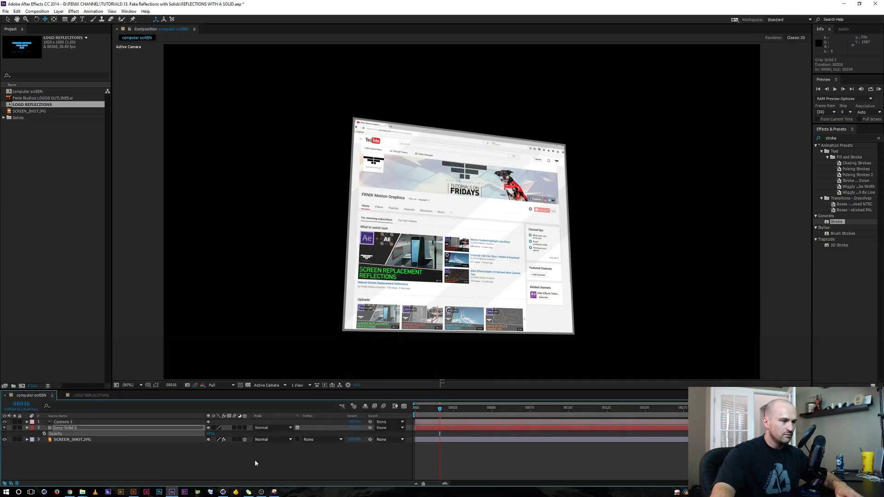
key(KP_0)
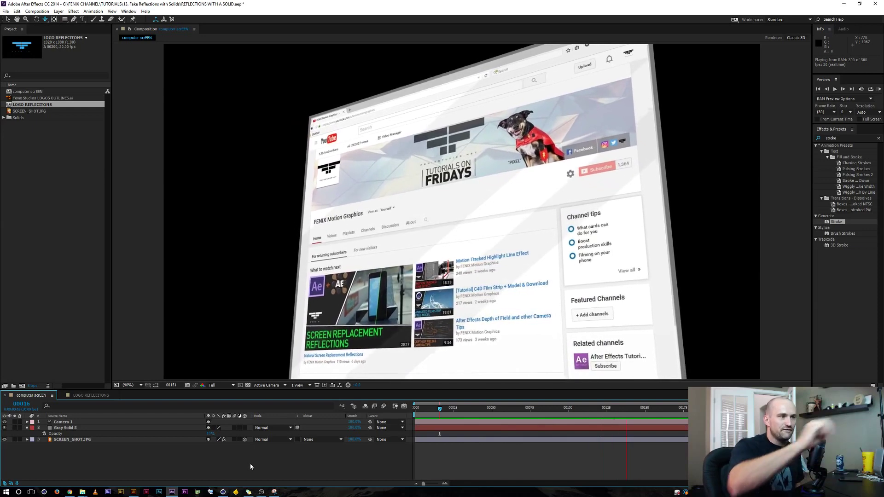
key(KP_0)
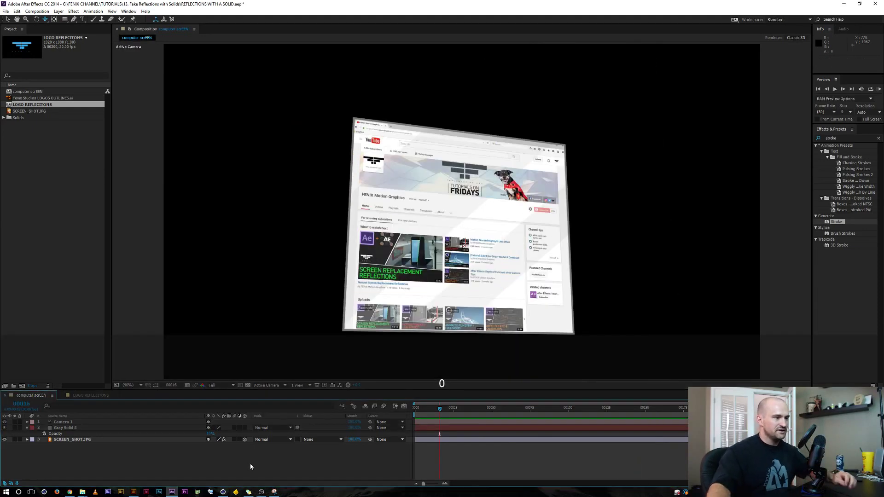
Show the layer outlines and set a starting Position keyframe for the gray reflection solid at frame 0
drag(450, 414, 459, 412)
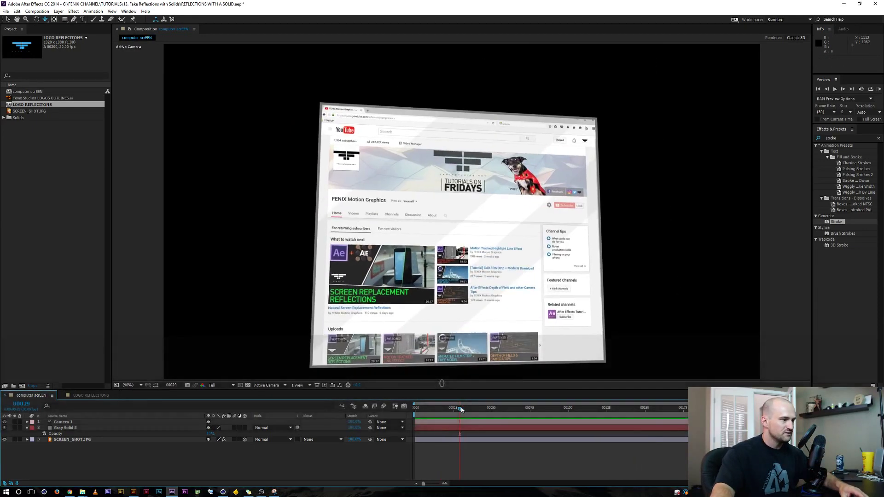
click(61, 428)
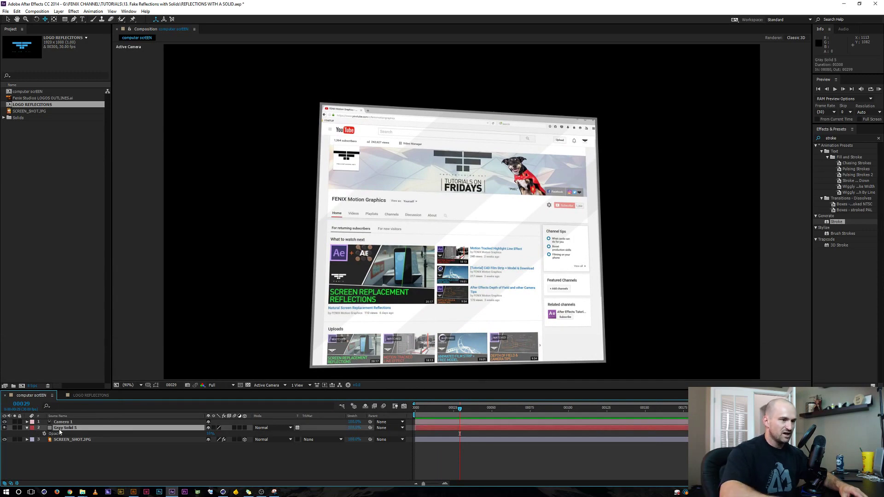
key(p)
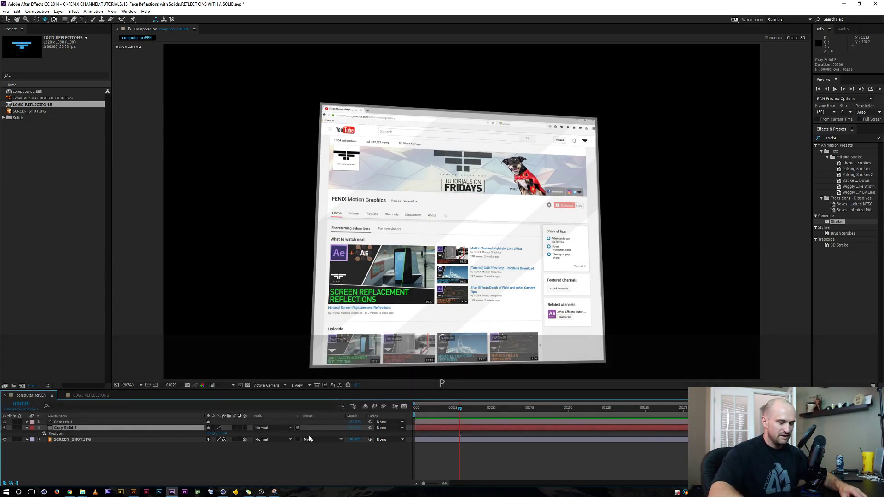
key(Home)
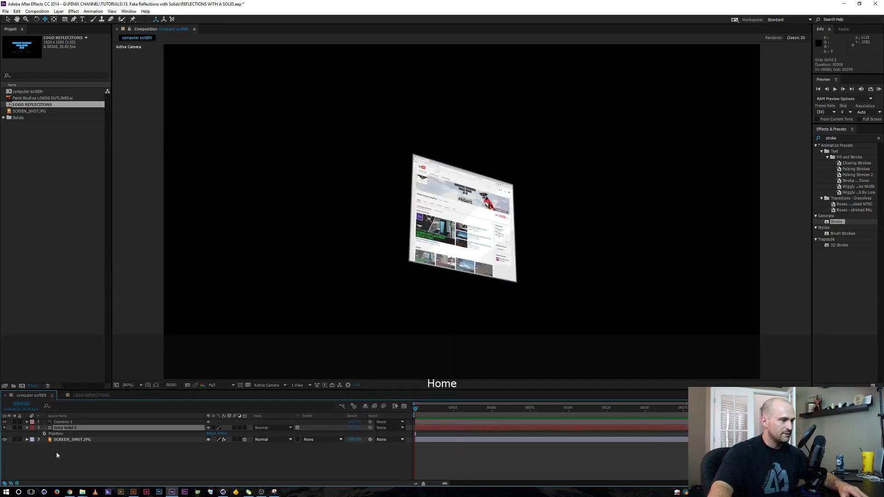
key(ctrl+shift+h)
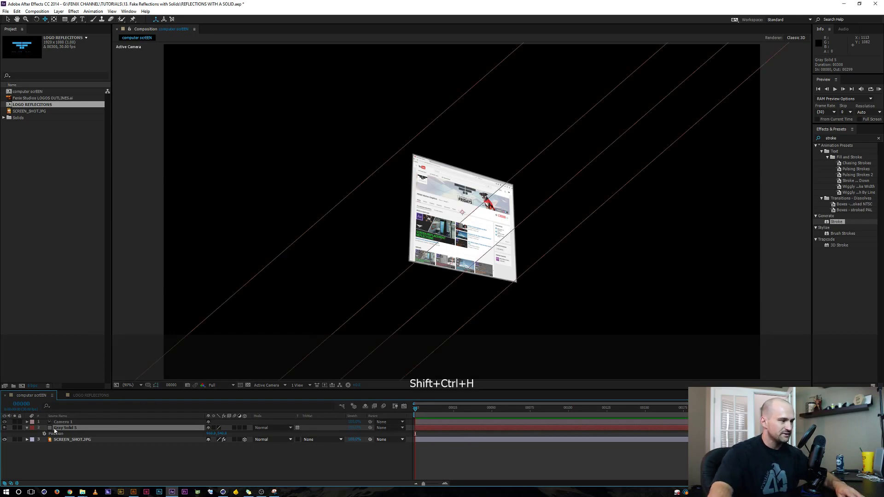
click(45, 433)
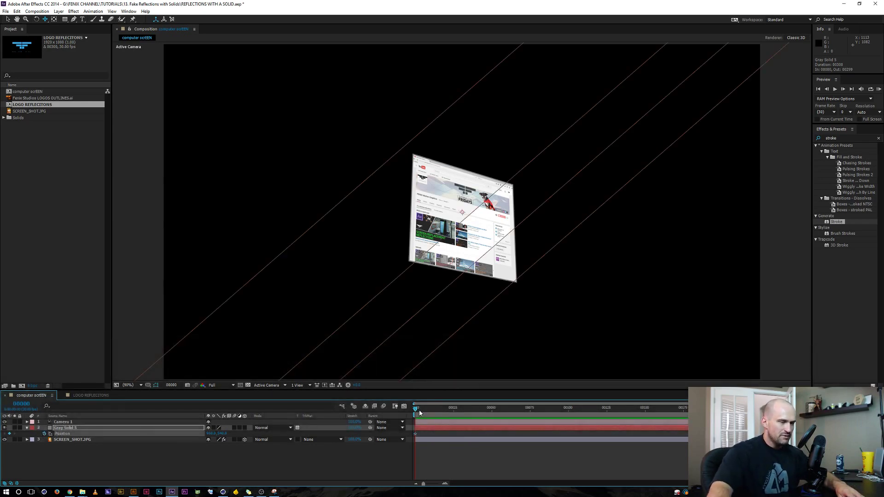
At frame 125, shift the gray solid horizontally to the right so its streaks sweep across the screenshot
drag(420, 413, 606, 418)
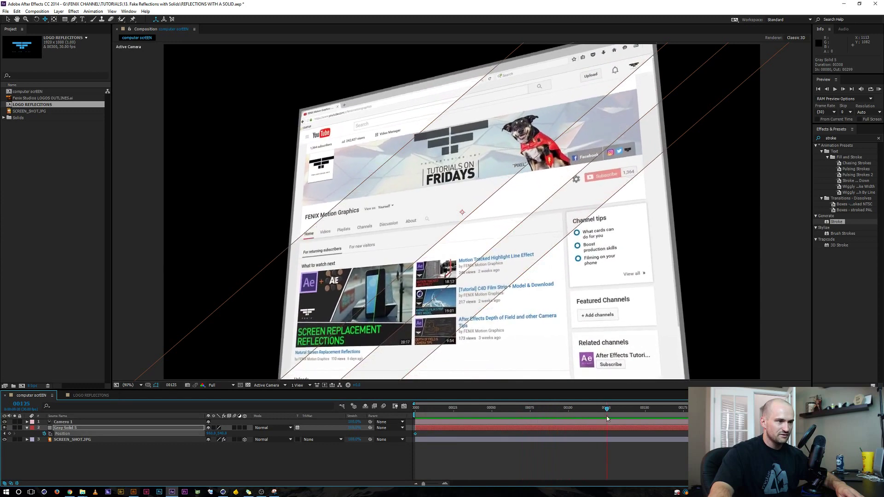
drag(212, 435, 315, 433)
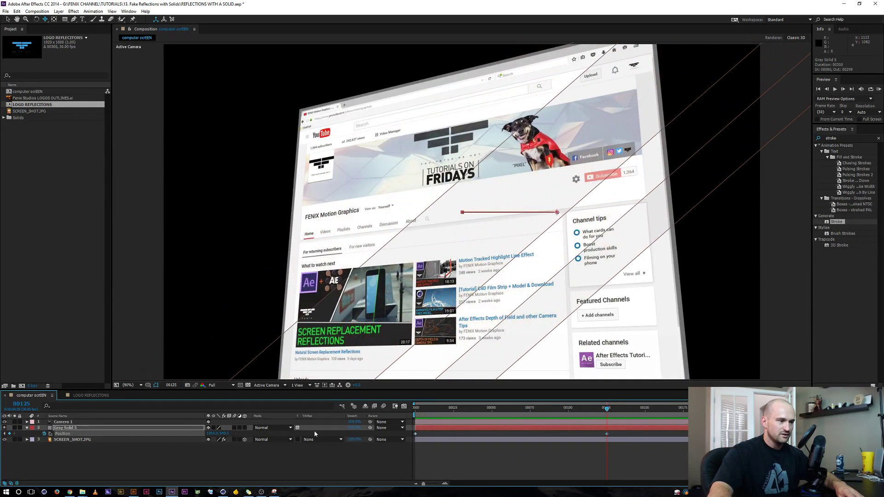
click(283, 462)
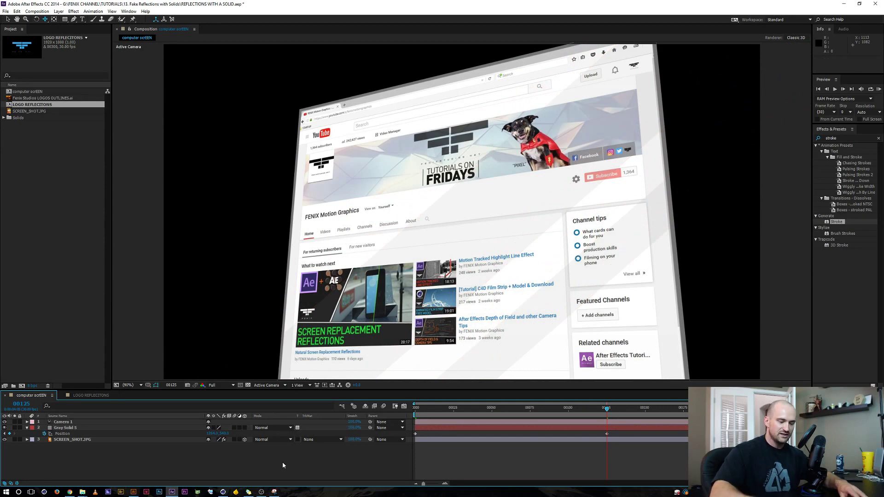
Preview the camera move with the sliding reflections and scrub through the opening frames up to frame 57
key(KP_0)
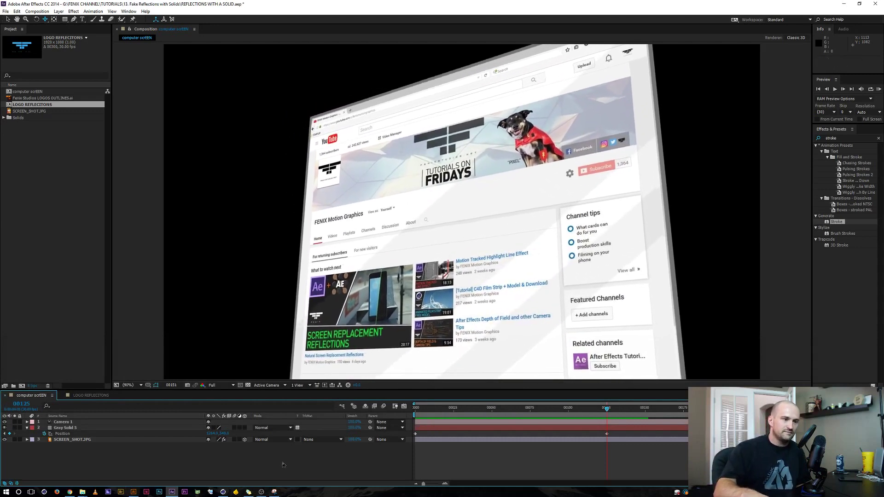
key(KP_0)
key(KP_0)
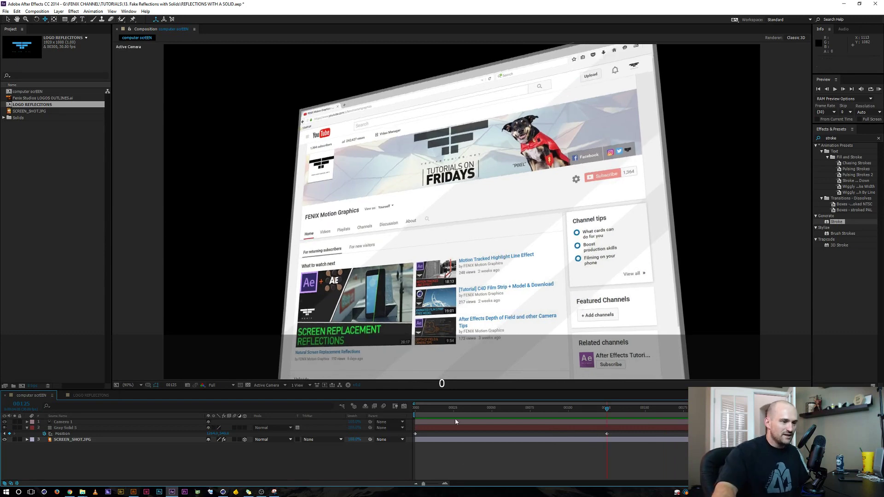
click(435, 408)
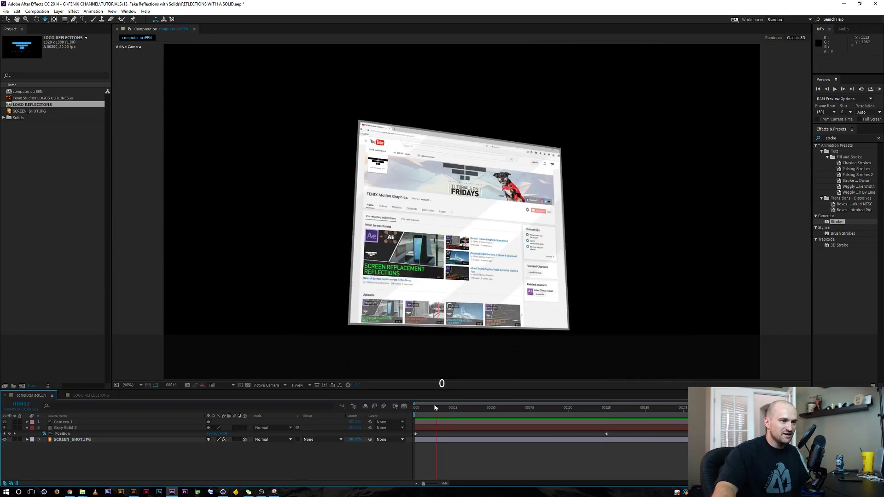
drag(435, 408, 450, 410)
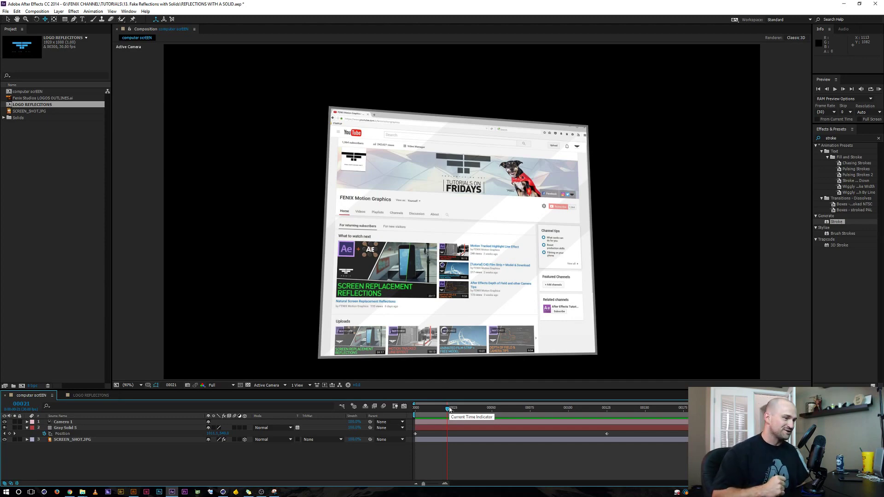
drag(450, 409, 504, 428)
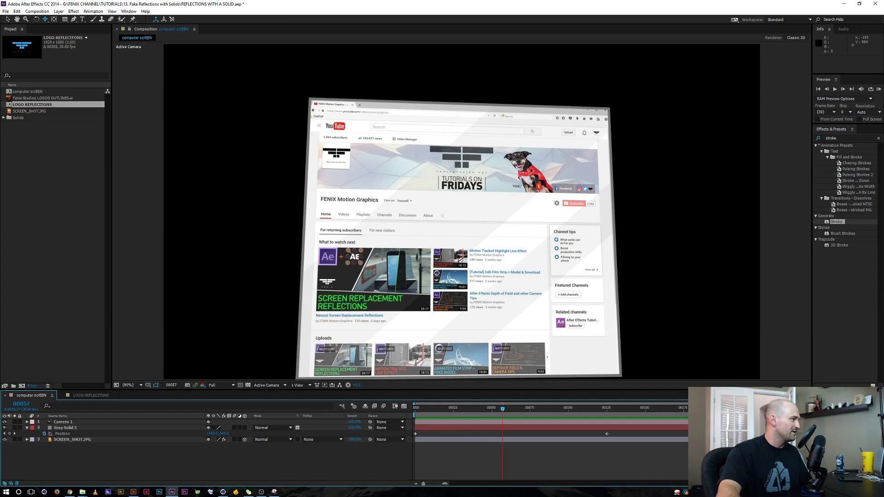
click(261, 492)
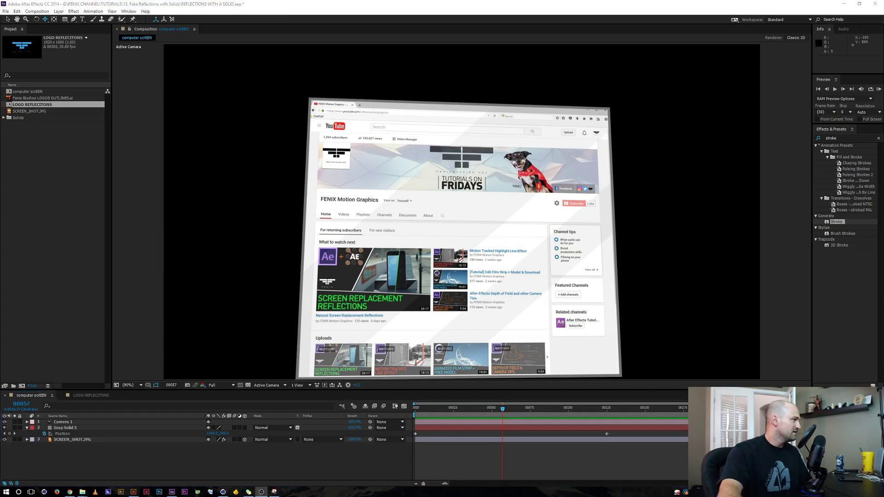